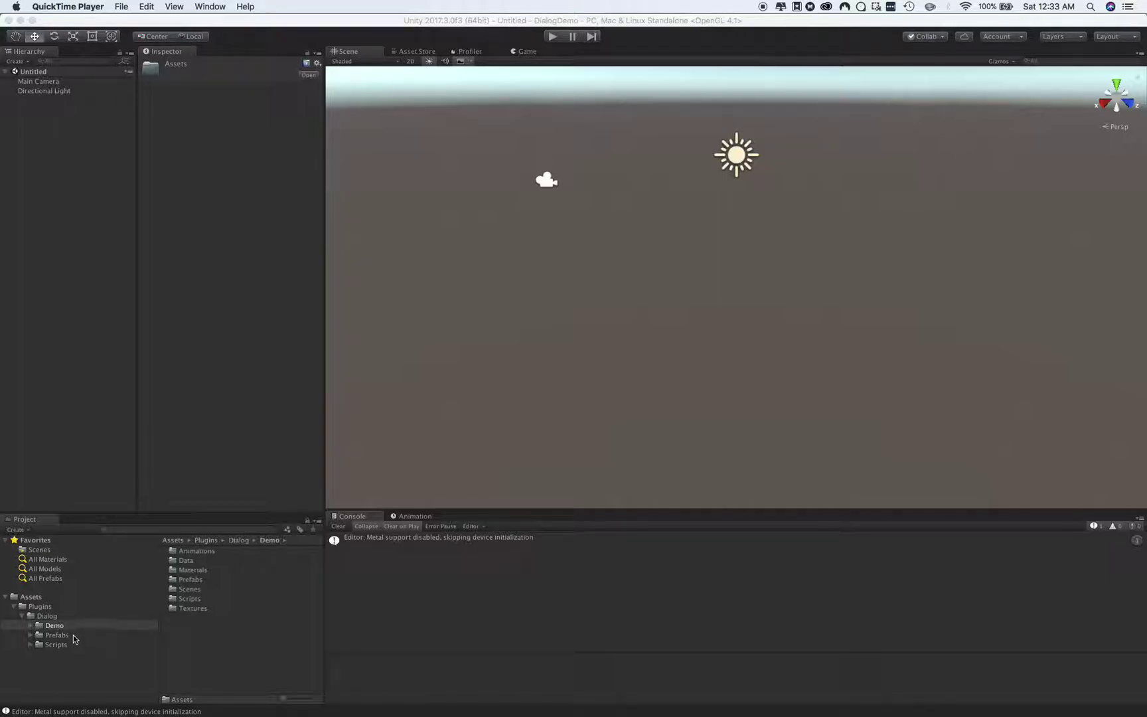
Step: Open the 1. Simple scene from the Dialog plugin's Demo/Scenes folder
left_click(63, 617)
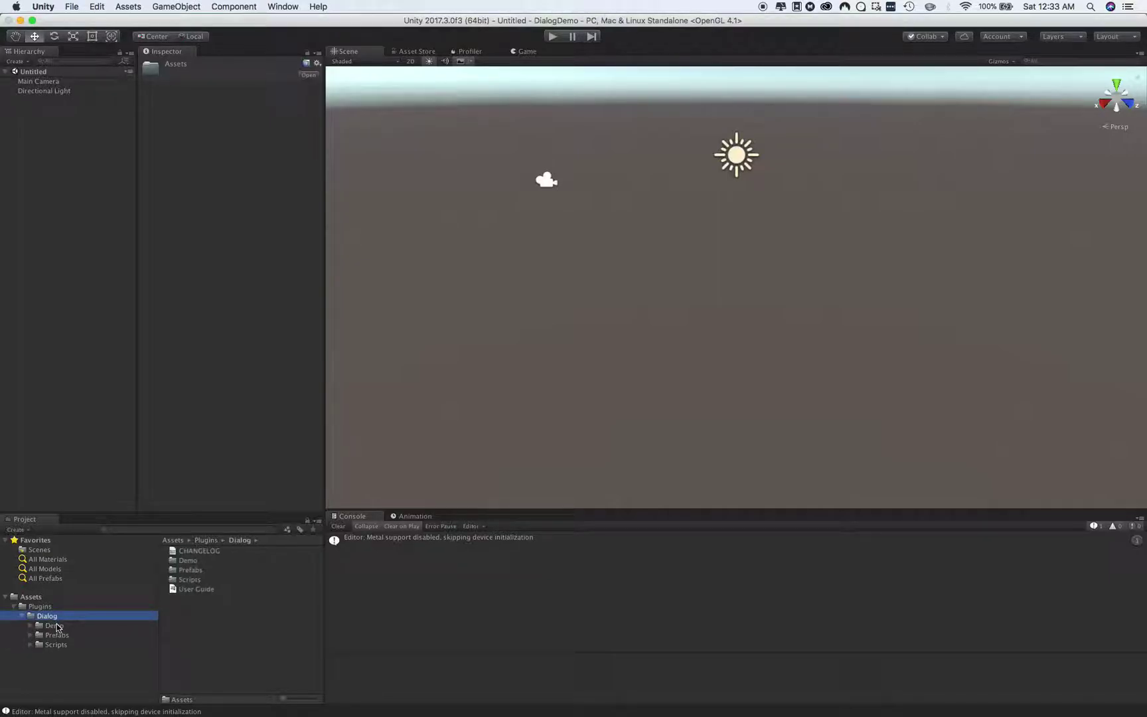
left_click(54, 625)
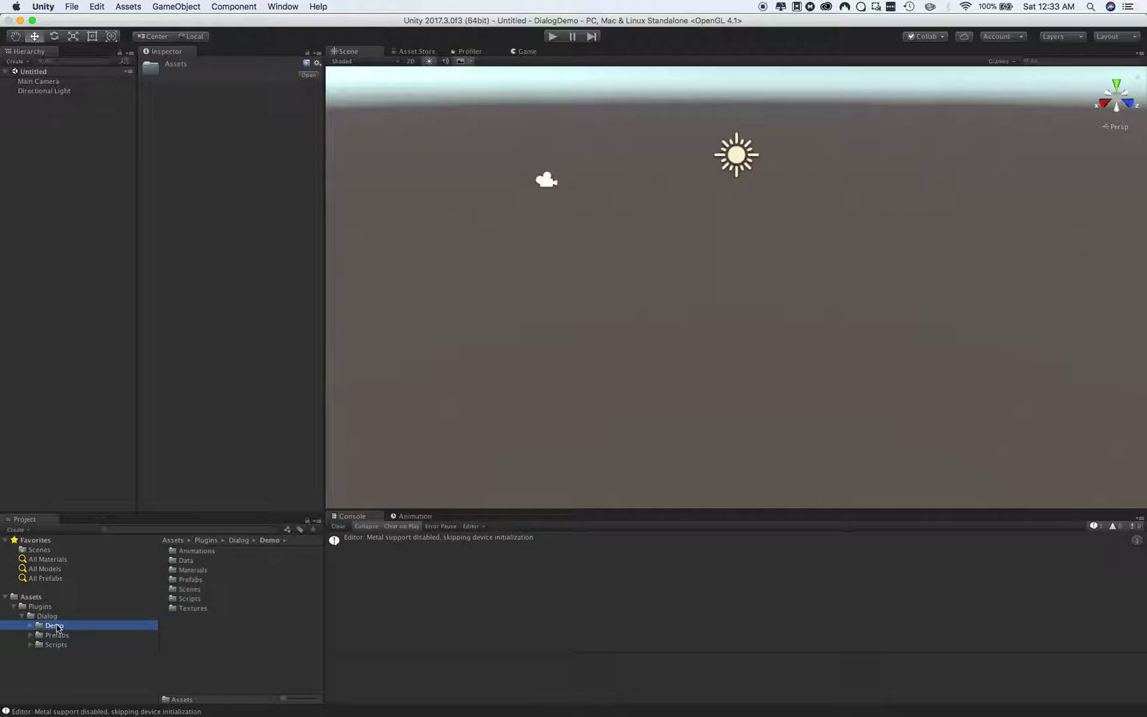
left_click(31, 626)
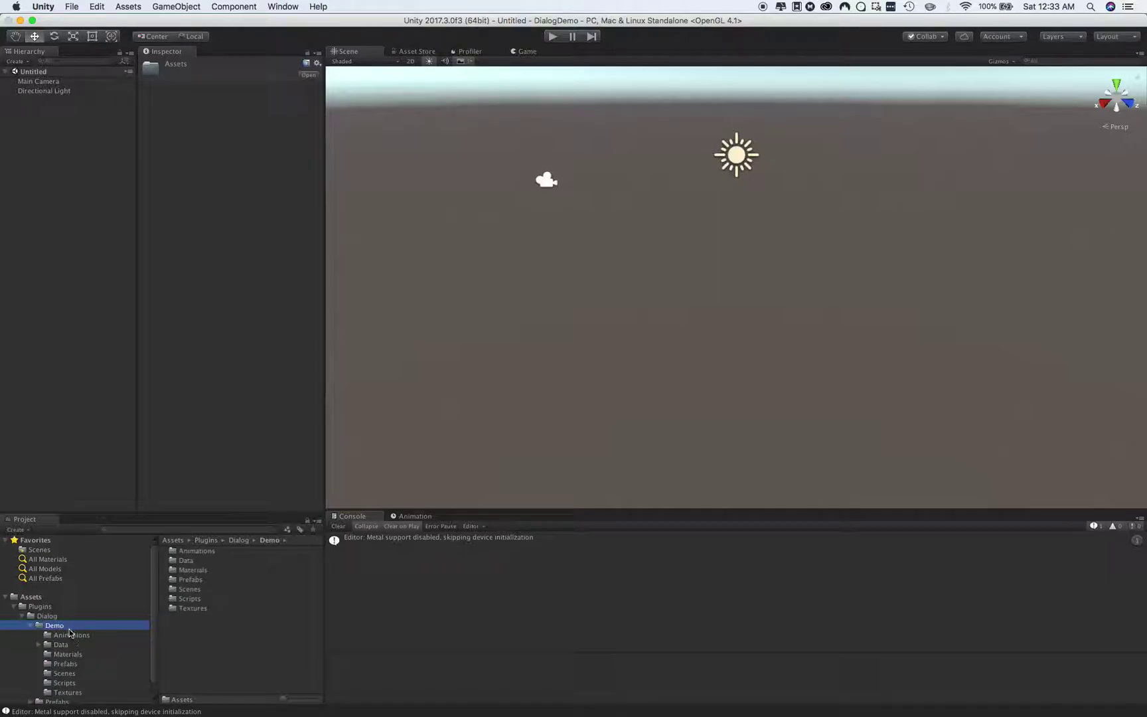
scroll(46, 607, "down", 1)
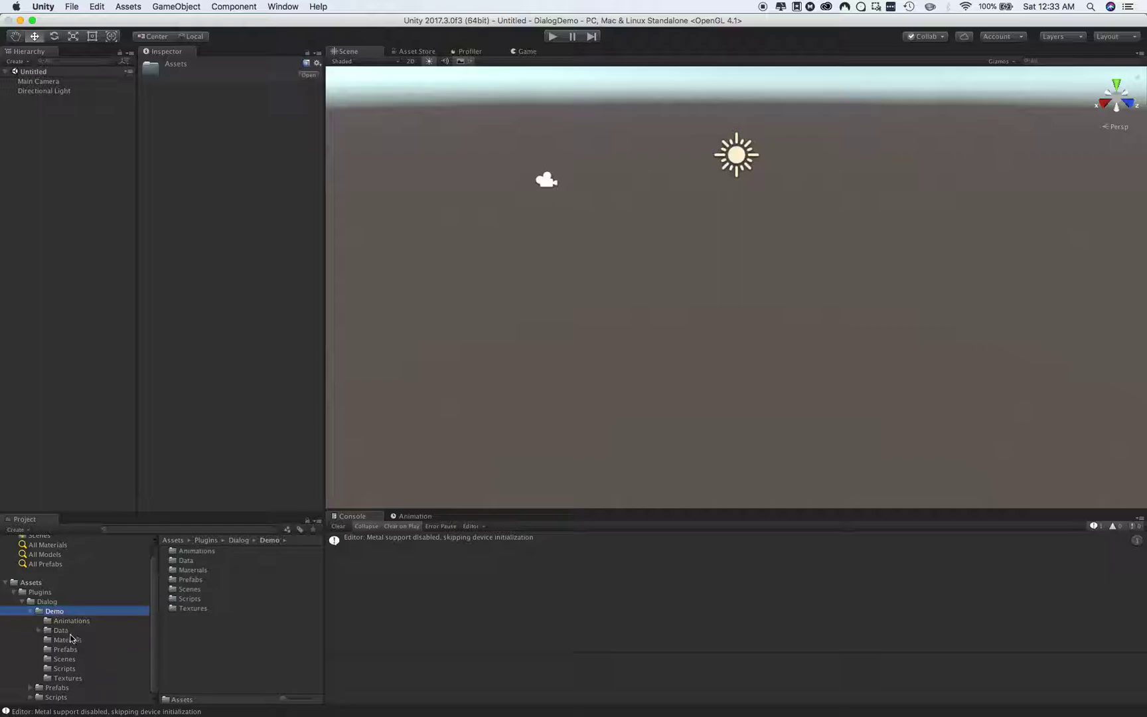
left_click(65, 659)
double_click(193, 550)
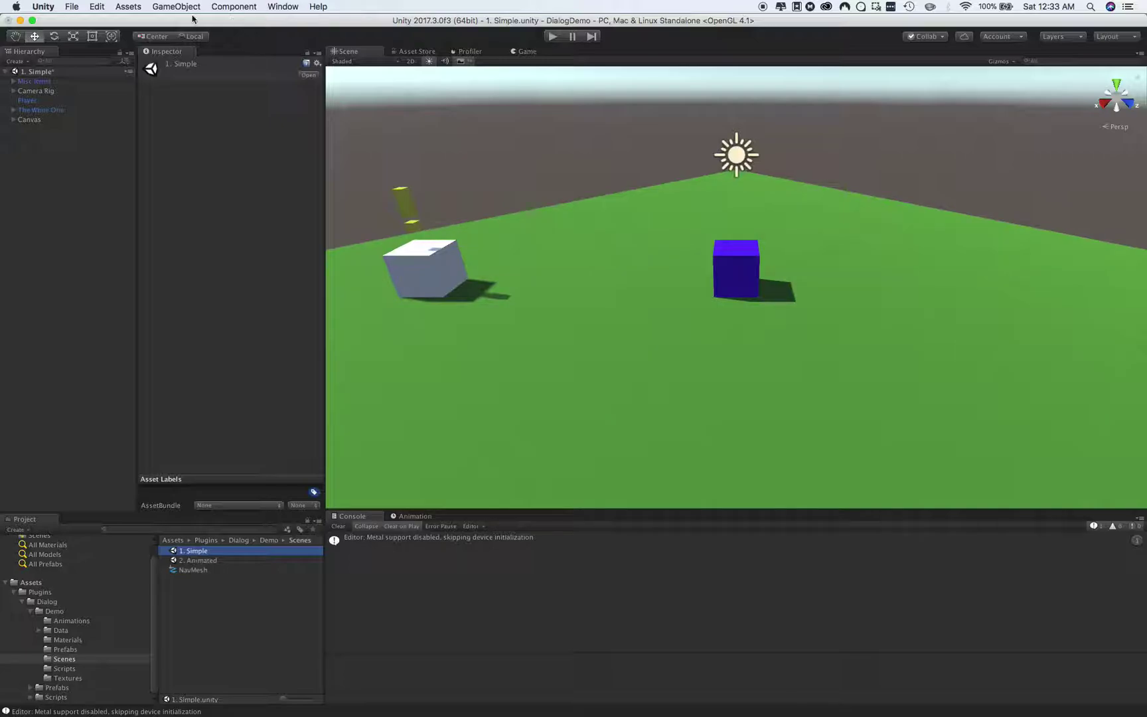
Step: Run the scene and walk the blue player cube around the ground and up to the white cube
left_click(552, 36)
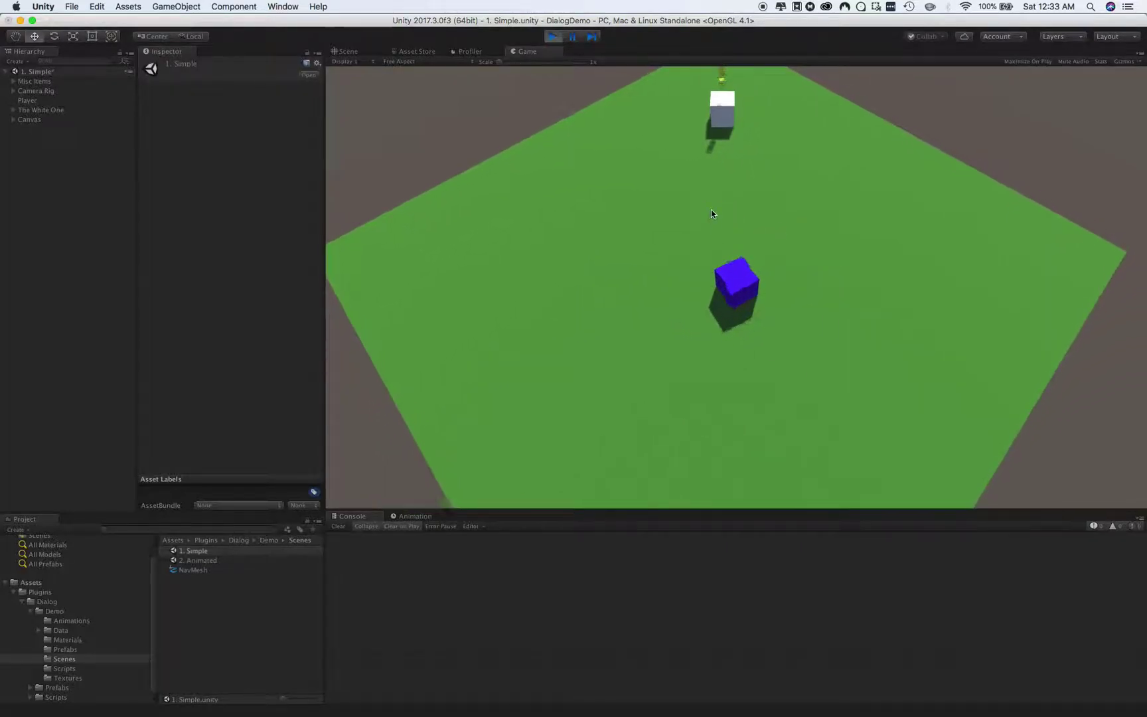
left_click(743, 173)
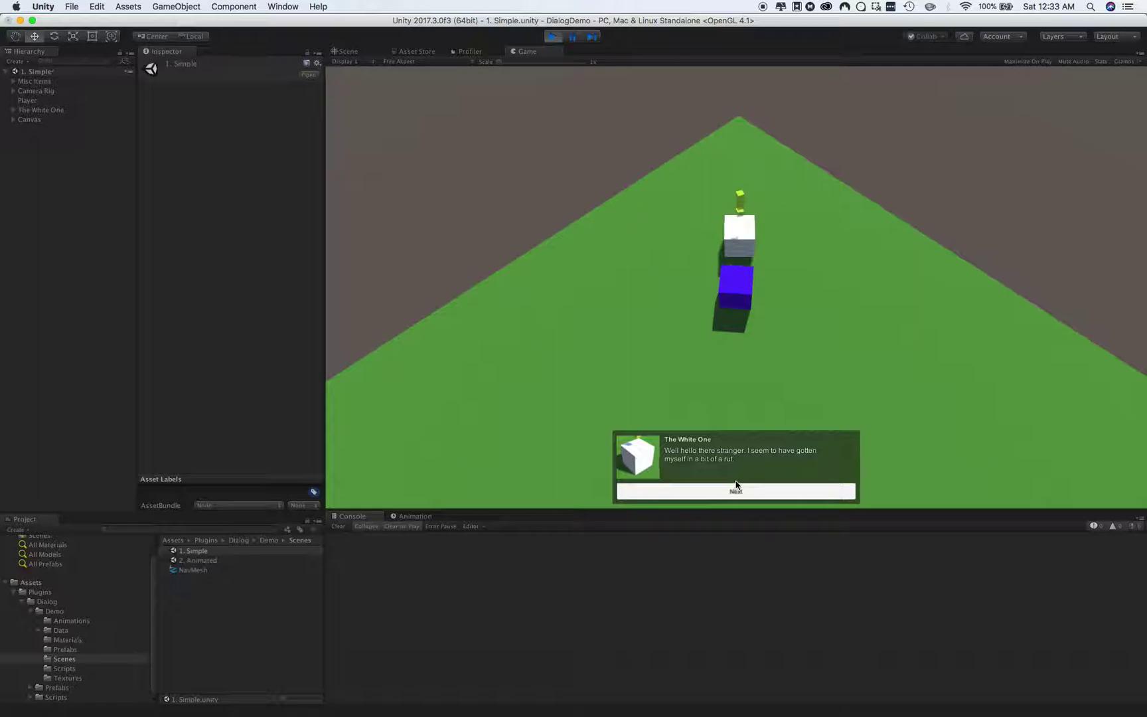
left_click(608, 399)
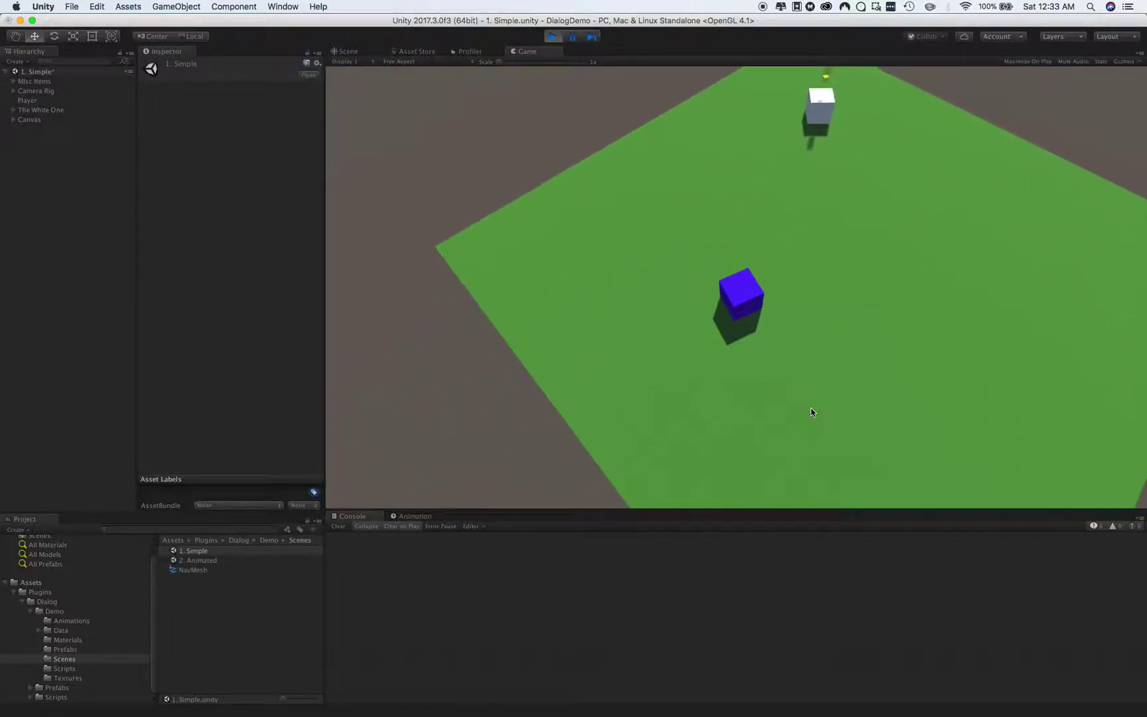
left_click(651, 279)
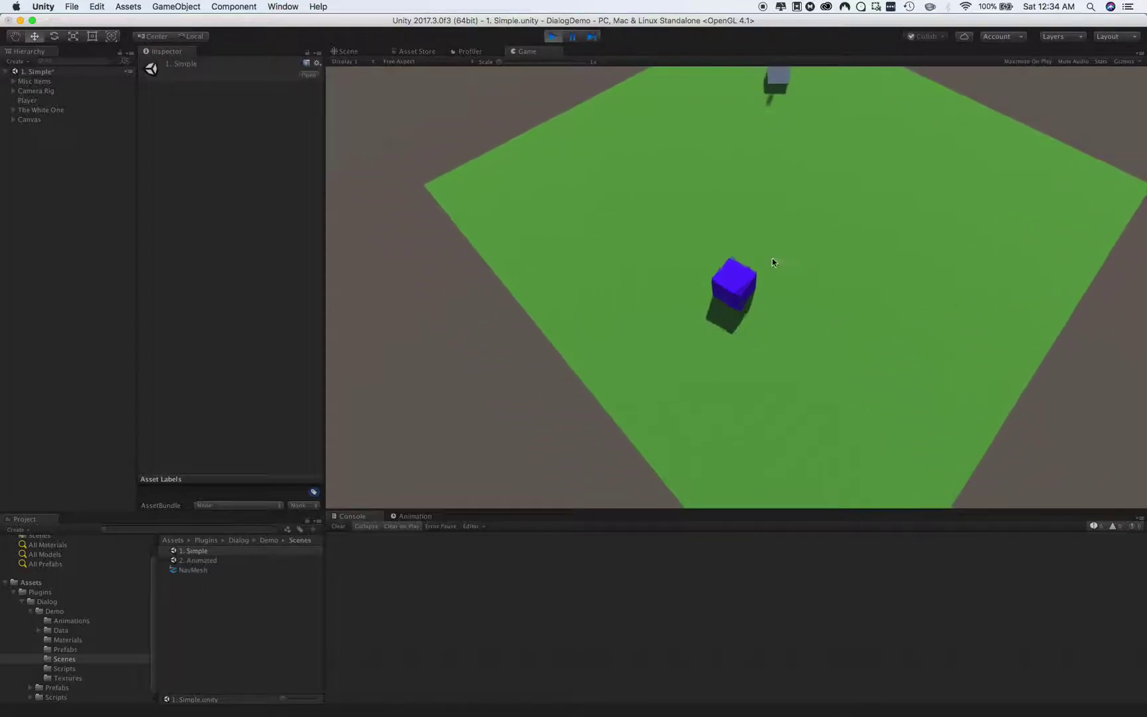
left_click(769, 100)
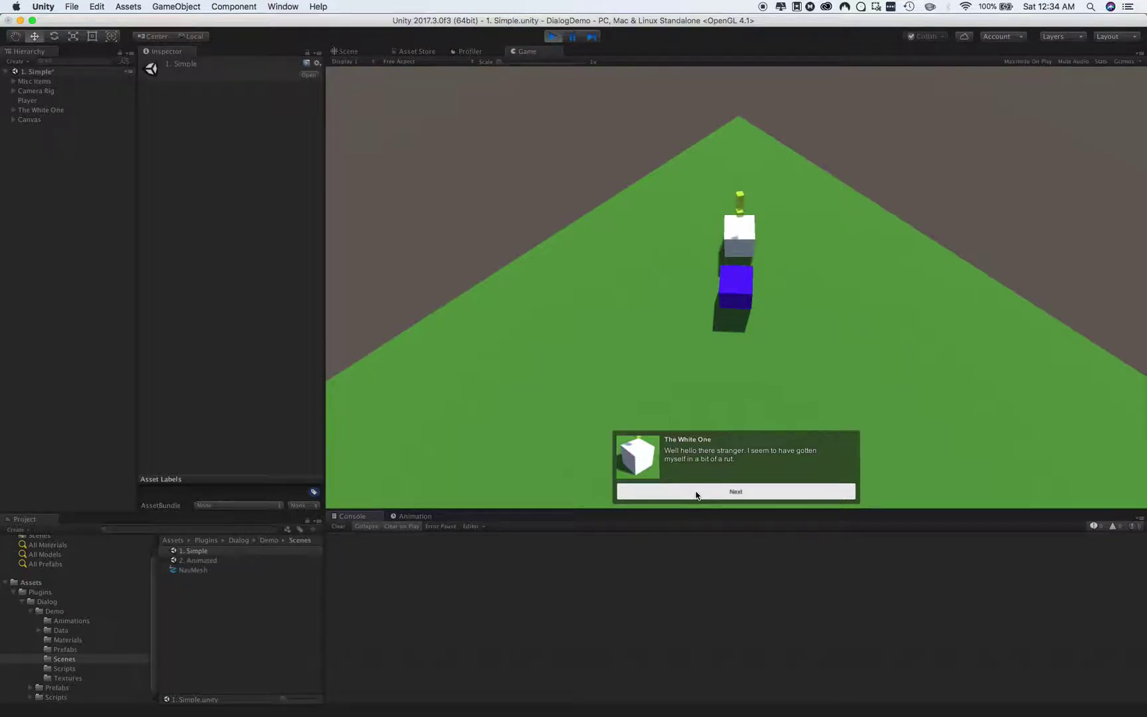
Step: Page back and forth through The White One's dialog, refuse its request with "Uh, No" and end with "Okay Bye!"
left_click(735, 493)
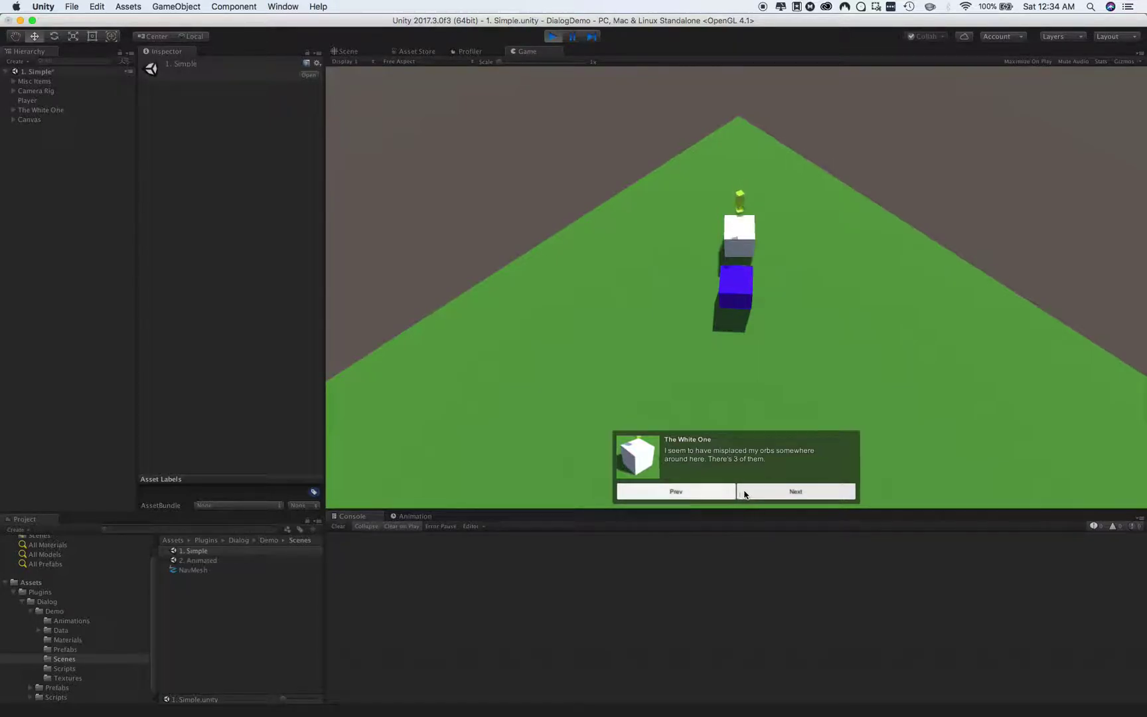
left_click(711, 495)
left_click(724, 492)
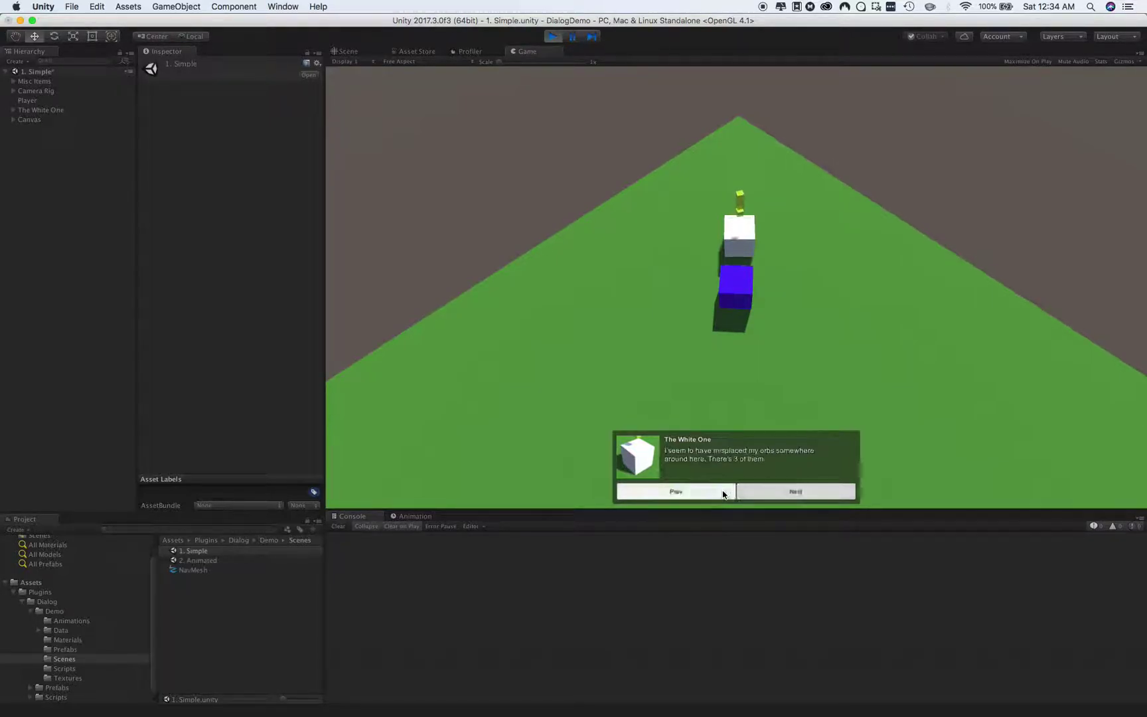
left_click(802, 494)
left_click(772, 490)
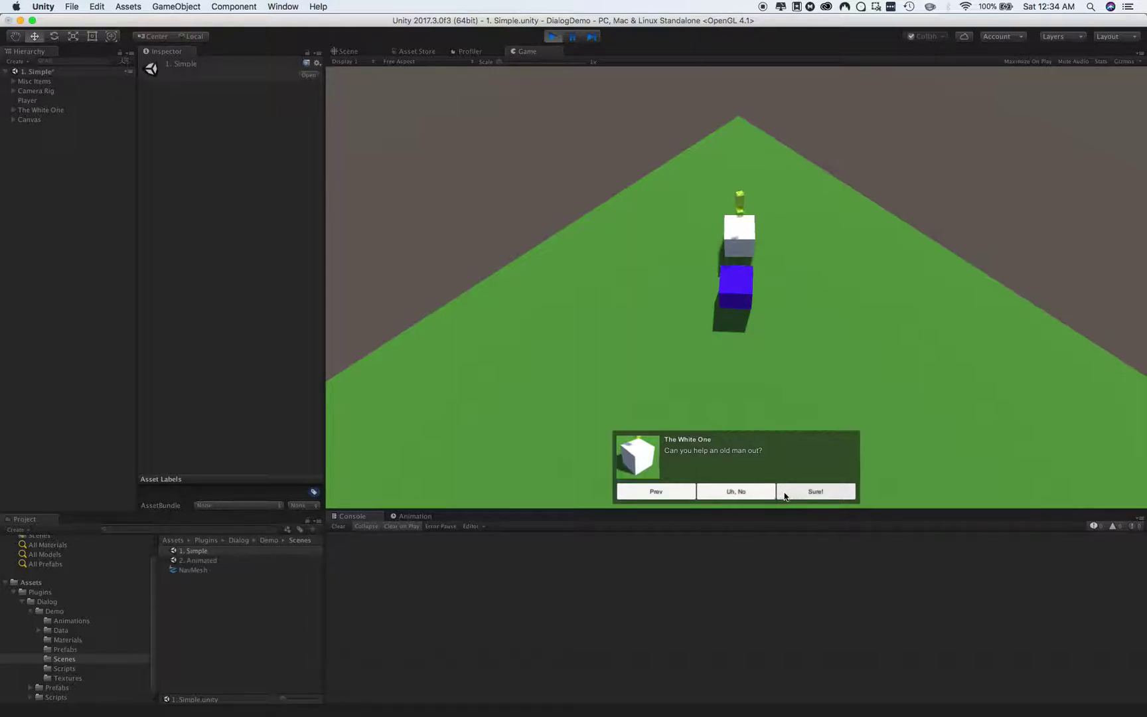
left_click(763, 494)
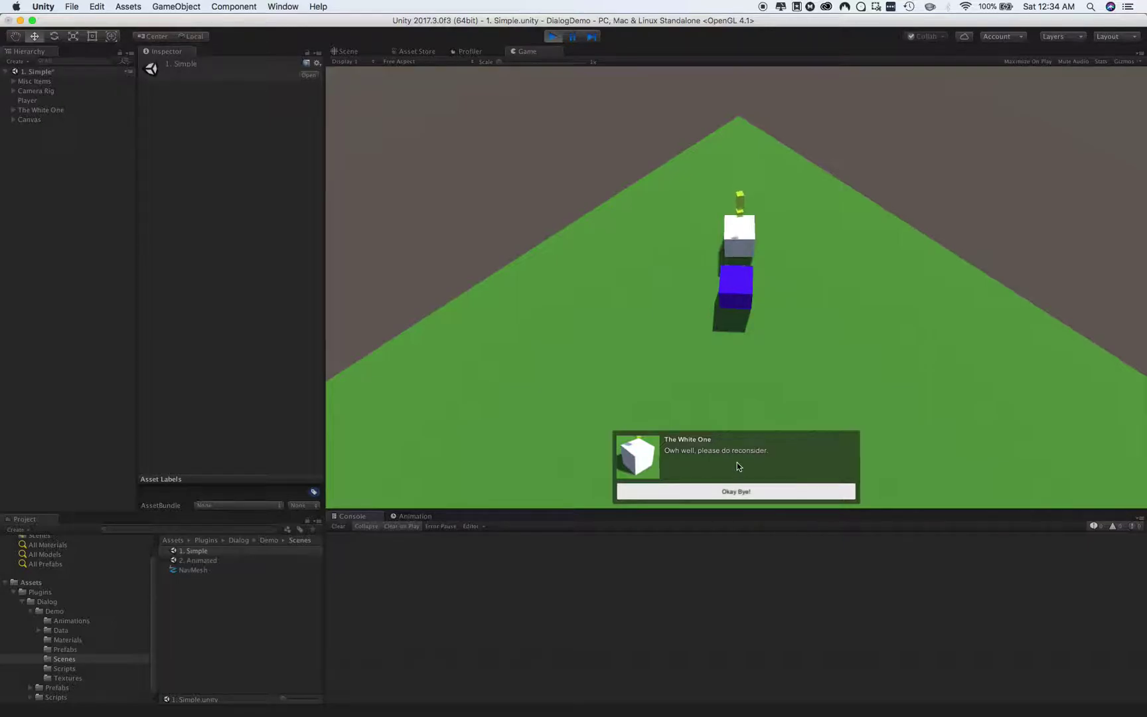
left_click(764, 493)
Step: Talk to The White One again and accept the quest with "Sure!" and "Just 3? Okay sure!"
left_click(754, 251)
left_click(817, 491)
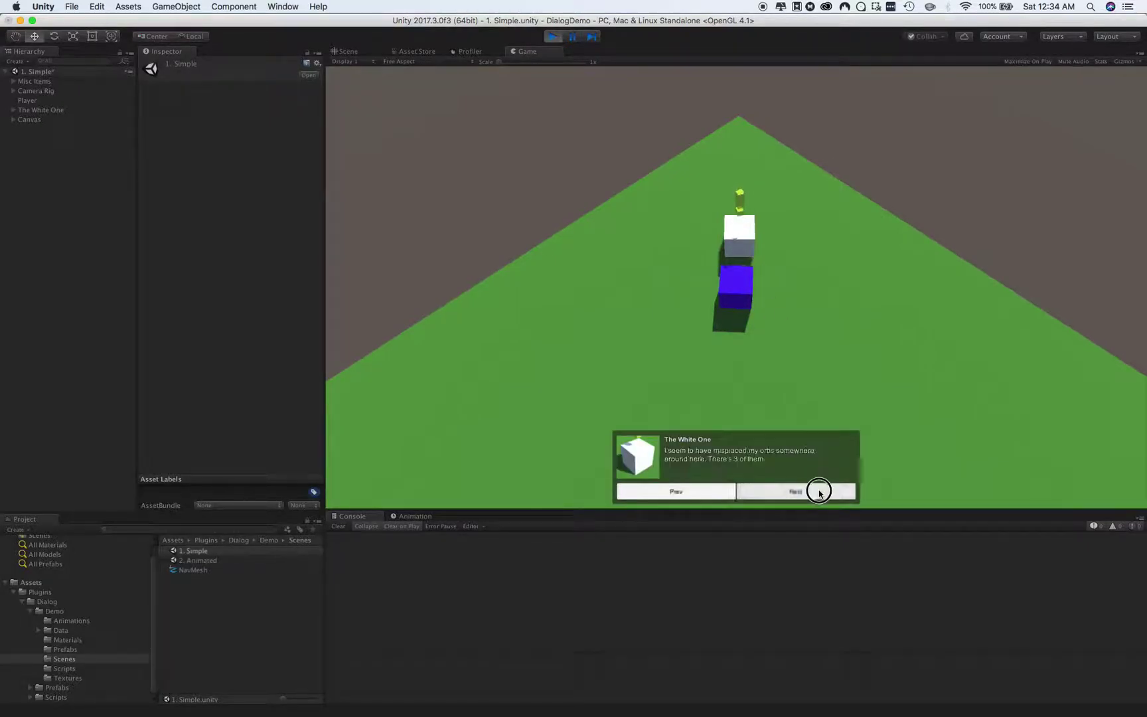
left_click(820, 493)
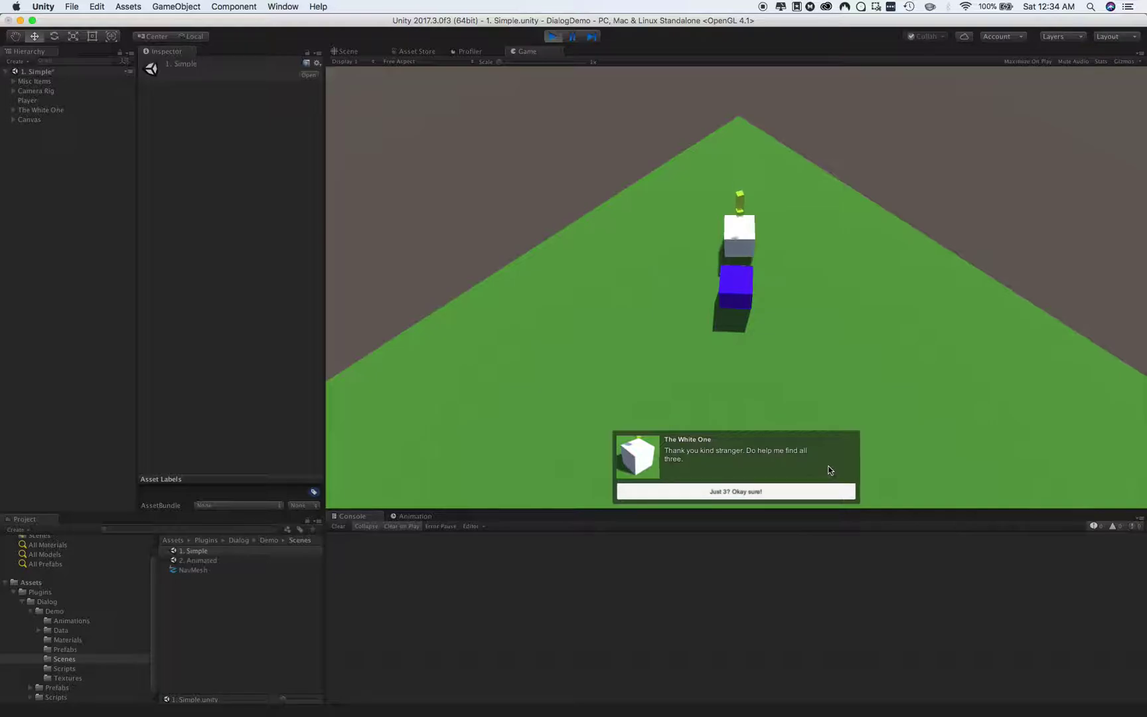
left_click(740, 493)
Step: Walk the blue player cube across the ground to collect the three purple orbs
left_click(777, 382)
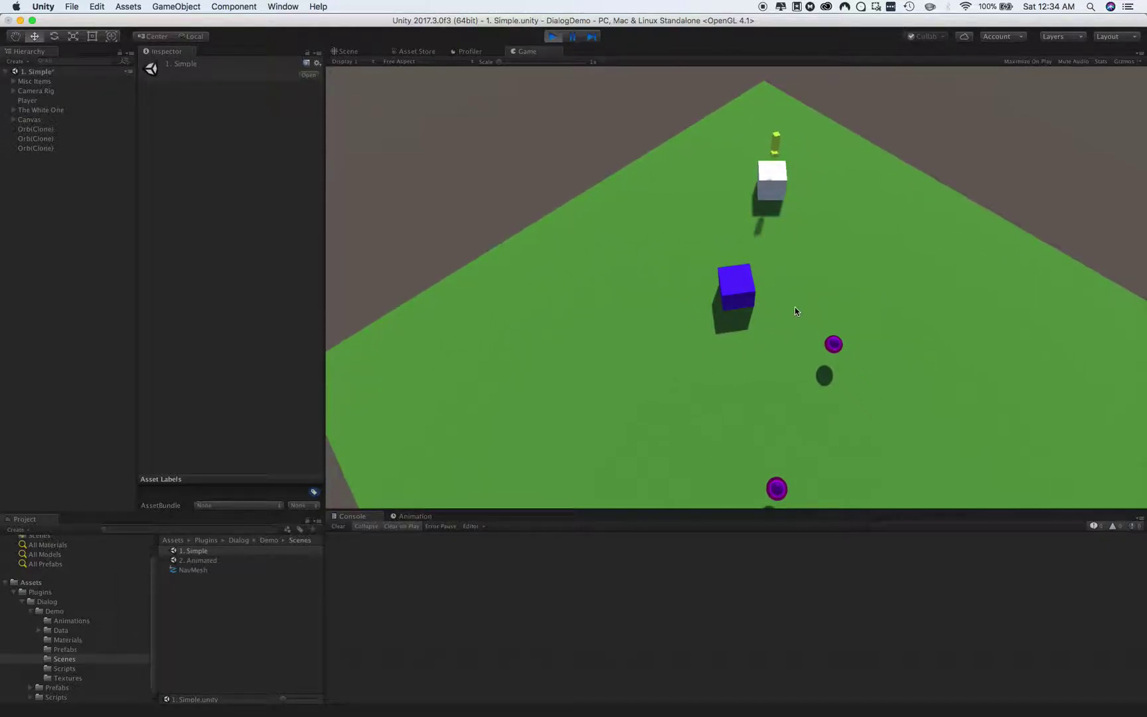
left_click(806, 325)
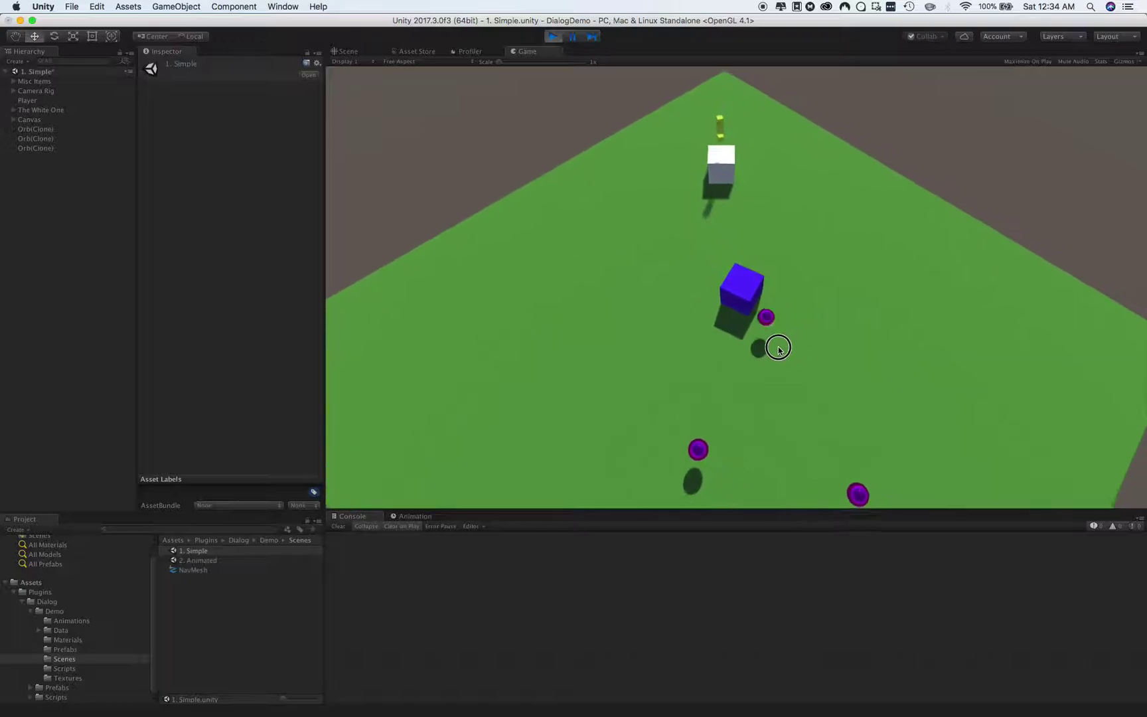
left_click(681, 338)
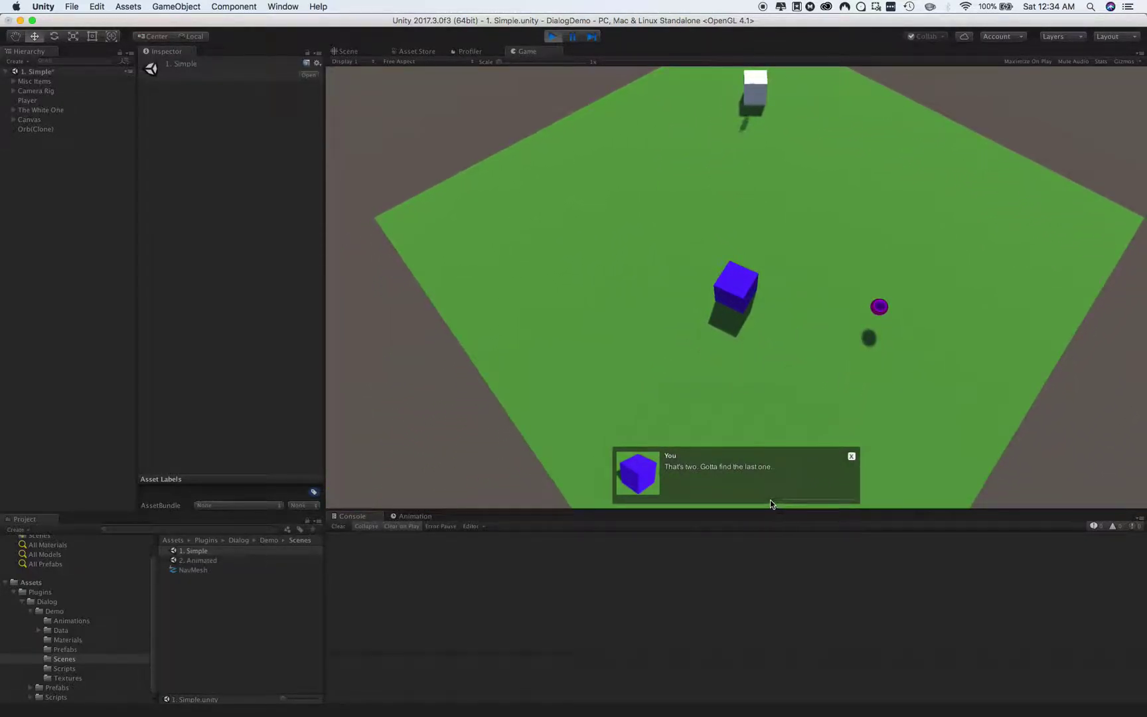
left_click(882, 344)
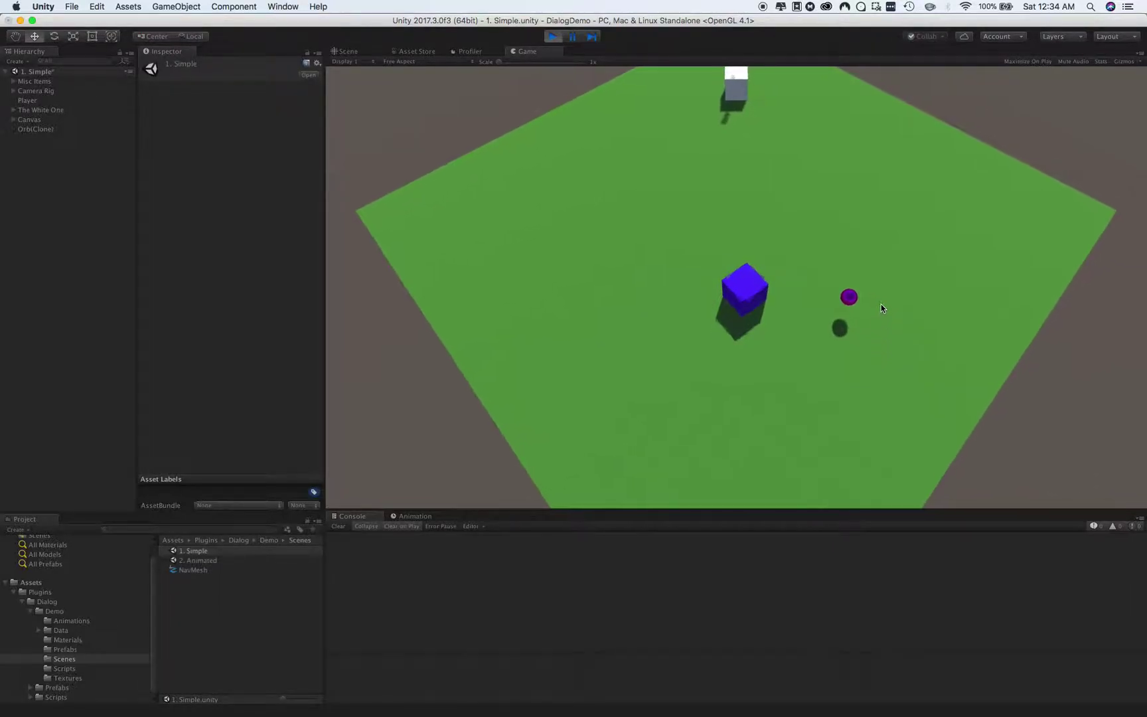
Step: Return to The White One, advance through the closing dialogs to the User Guide line, and stop the game
left_click(680, 226)
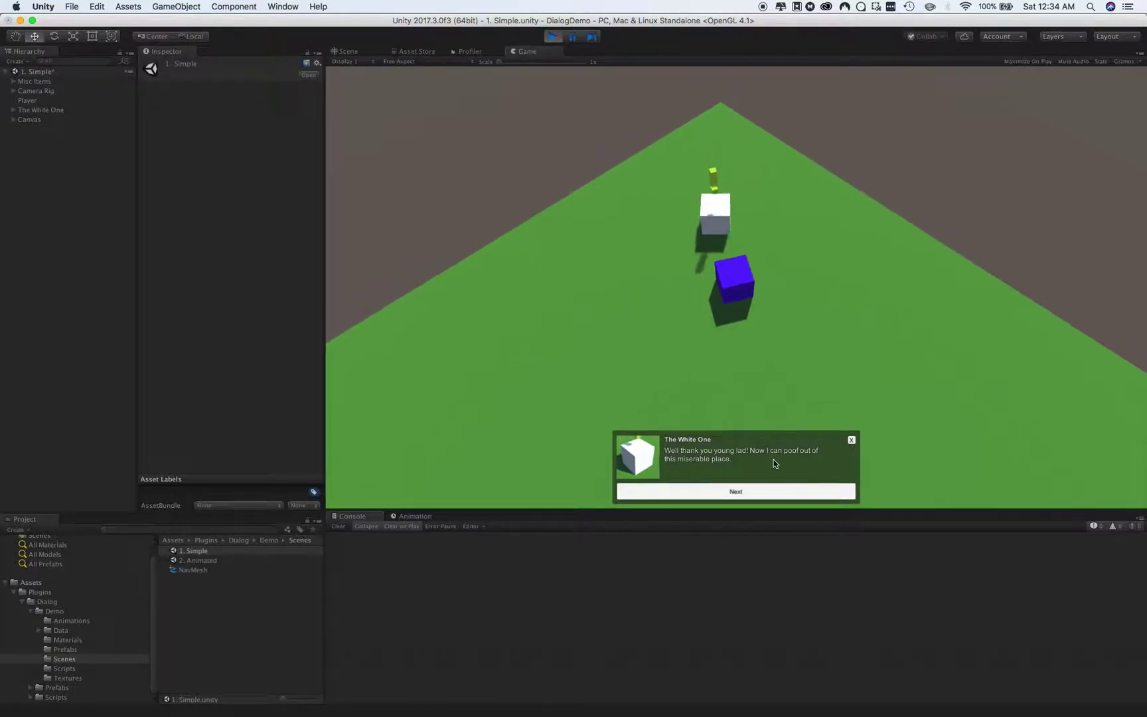
left_click(773, 491)
left_click(783, 492)
left_click(813, 492)
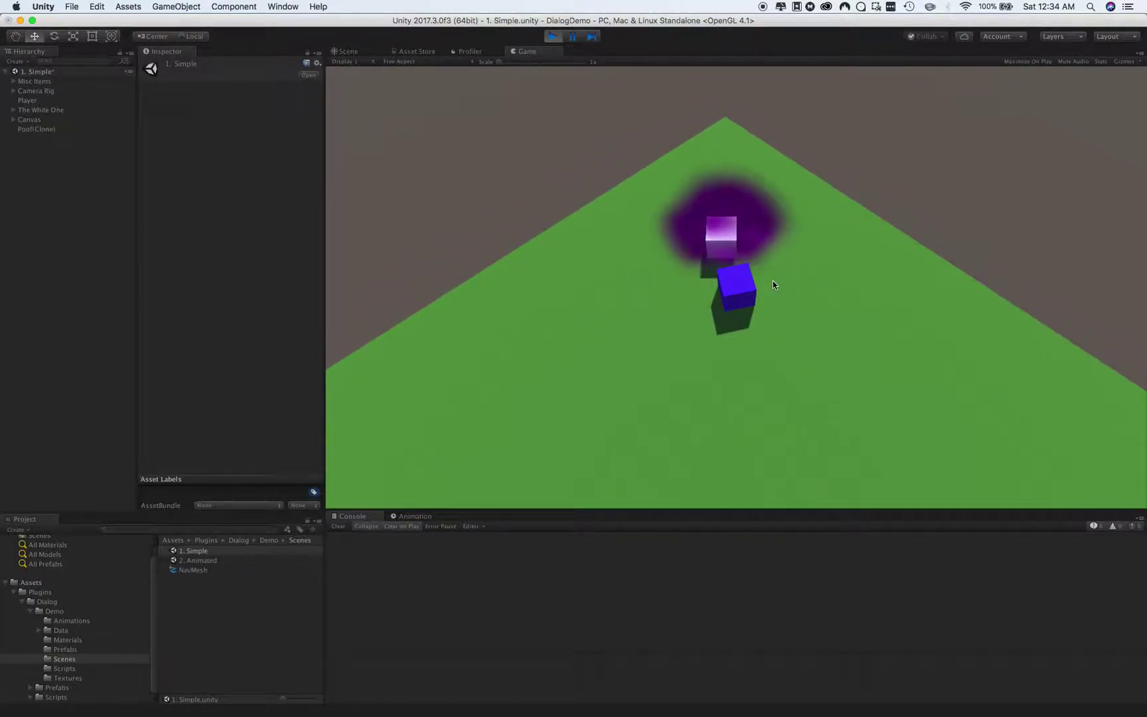
left_click(716, 488)
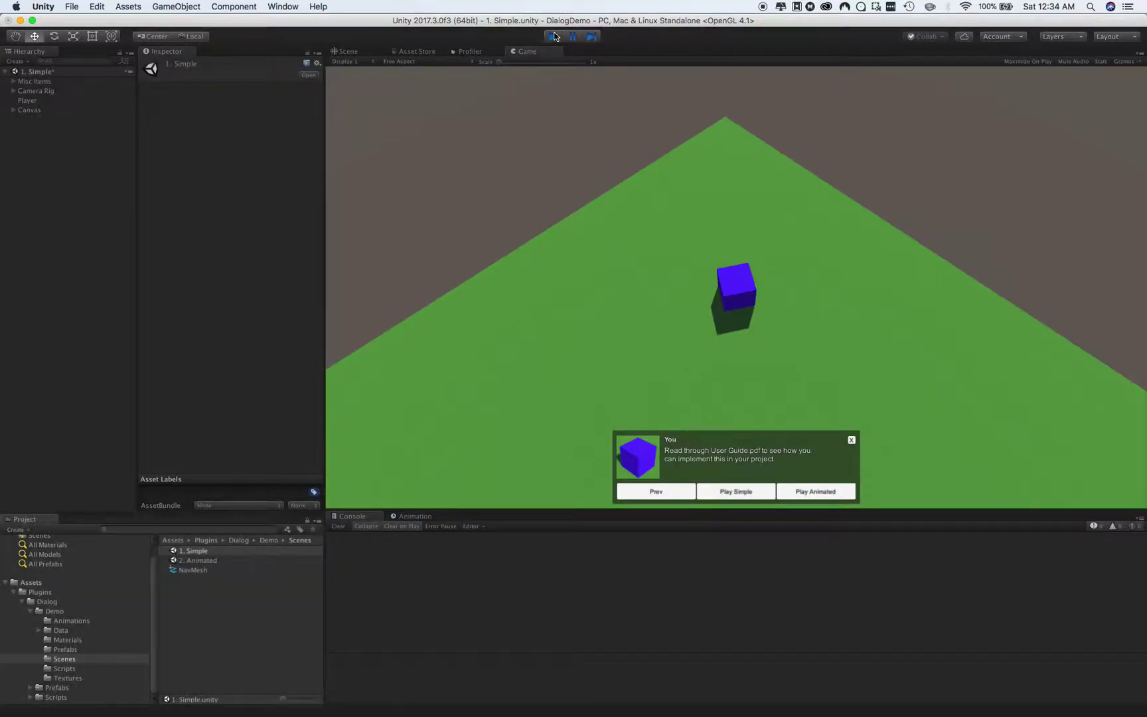
left_click(555, 36)
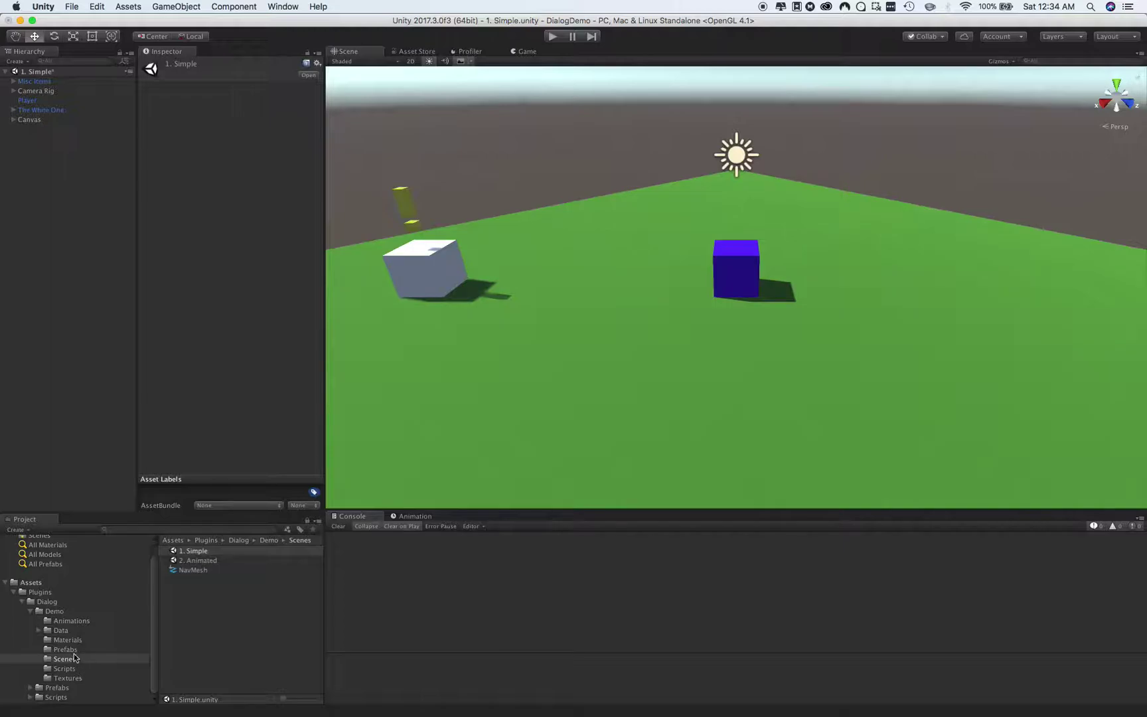
Step: Expand the Demo's Data folder with both dialog subfolders and show the contents of The White One Dialogs
left_click(64, 631)
left_click(39, 630)
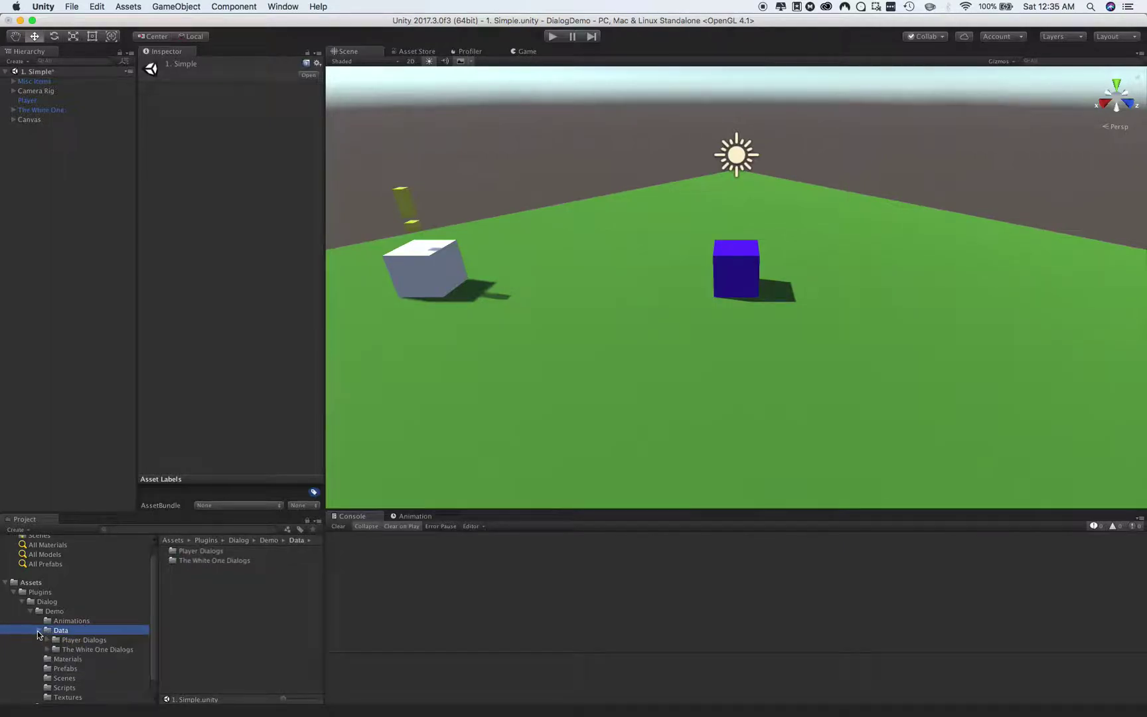
scroll(97, 630, "down", 2)
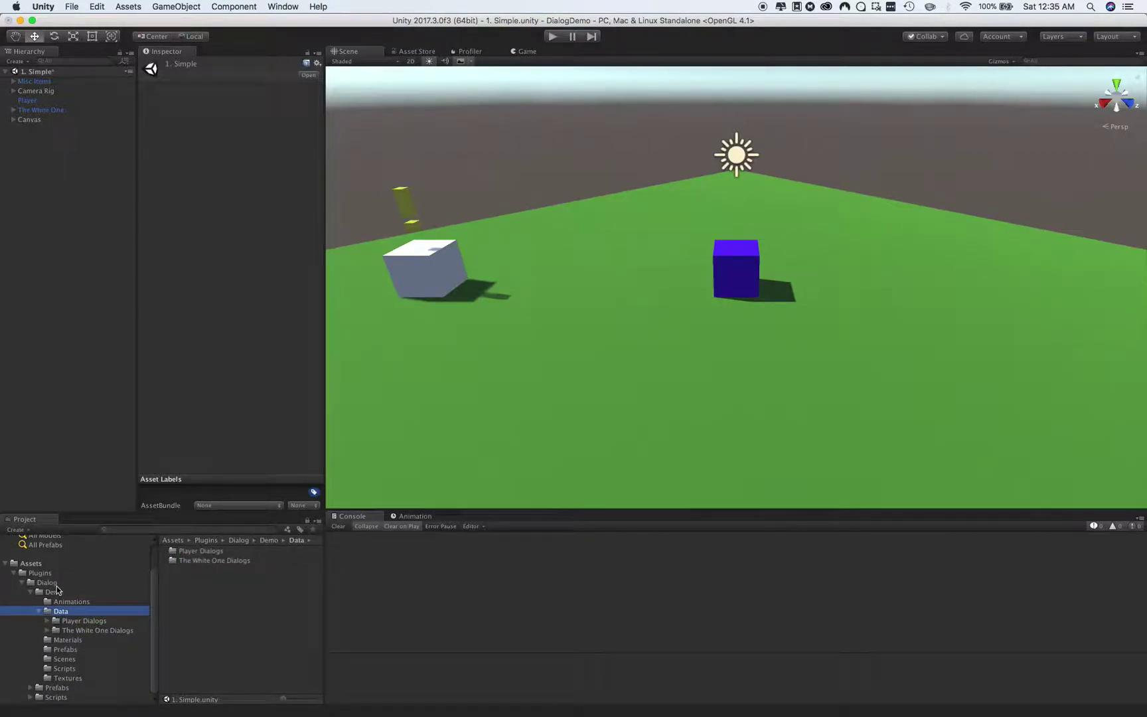
left_click(66, 621)
left_click(47, 621)
left_click(48, 640)
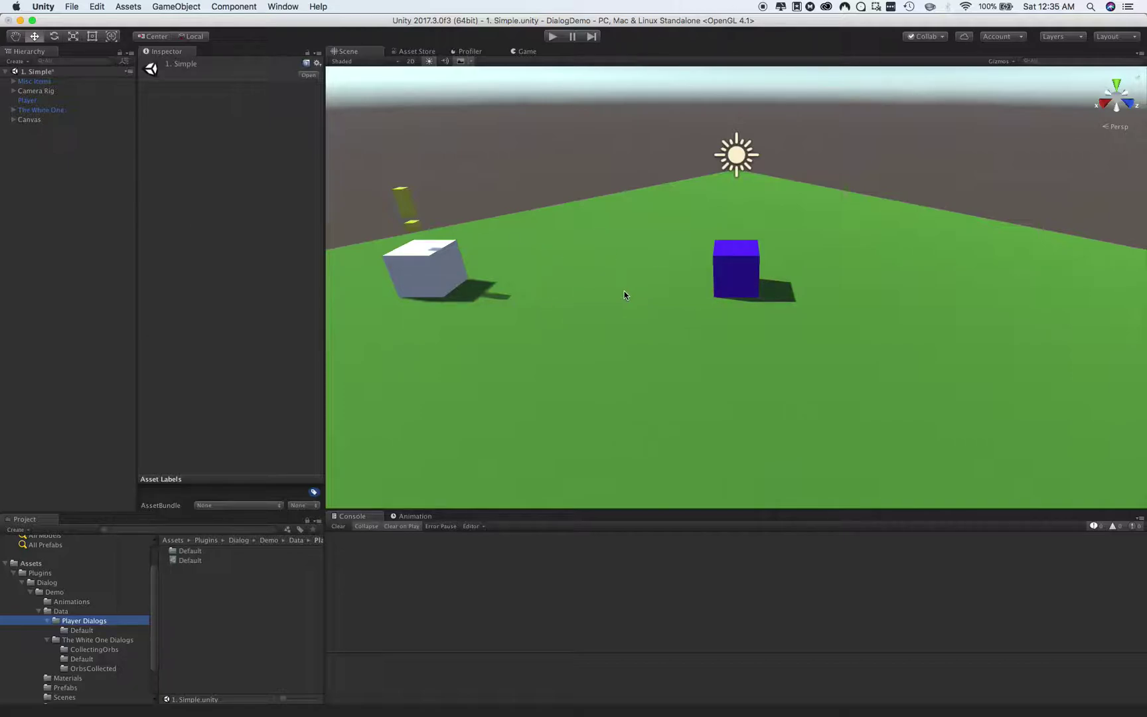
left_click(103, 641)
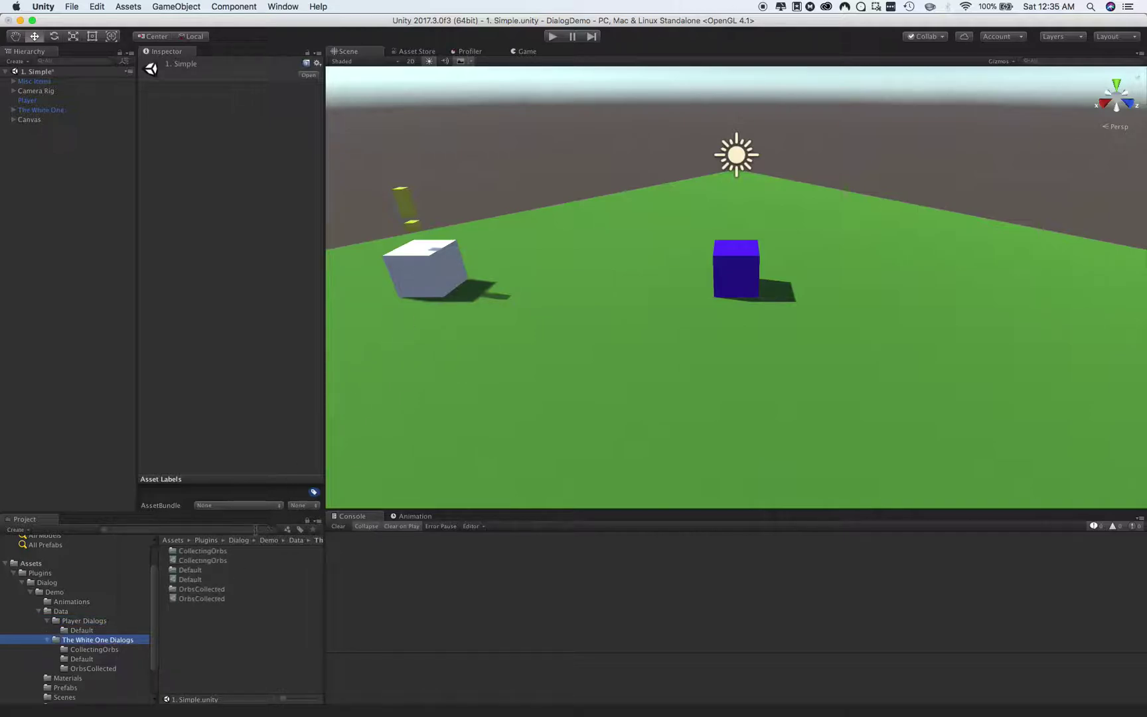
Step: Inspect the CollectingOrbs and Default dialog assets of The White One, with their Lines lists expanded
left_click(204, 561)
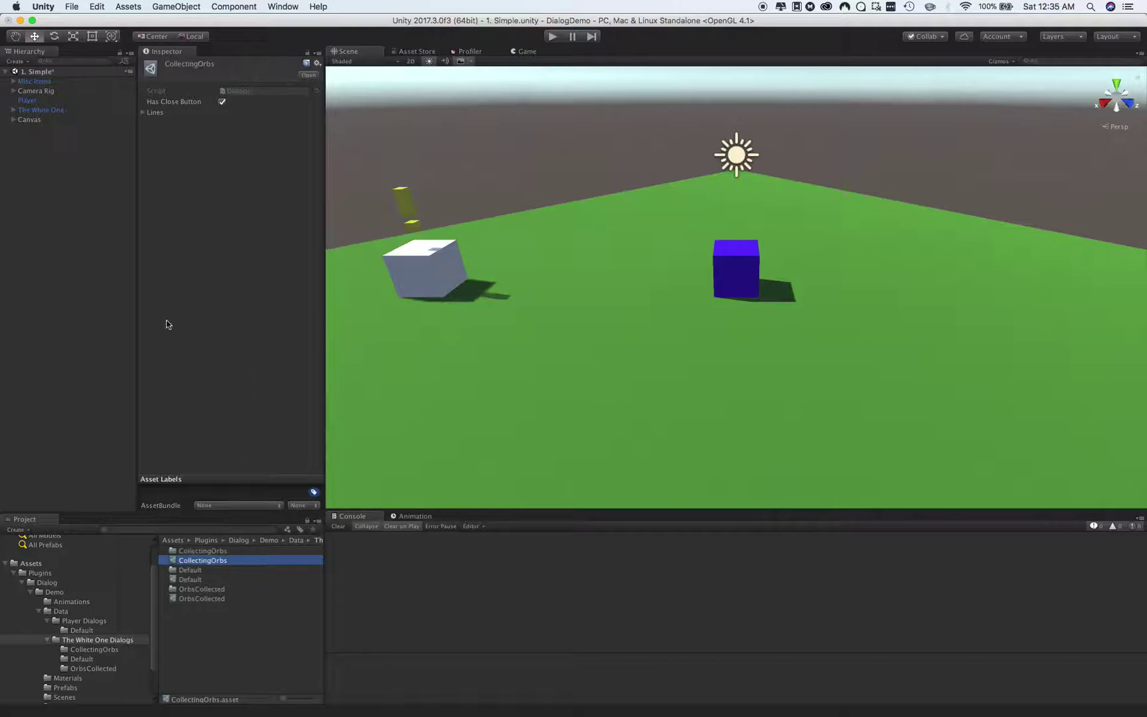
left_click(143, 113)
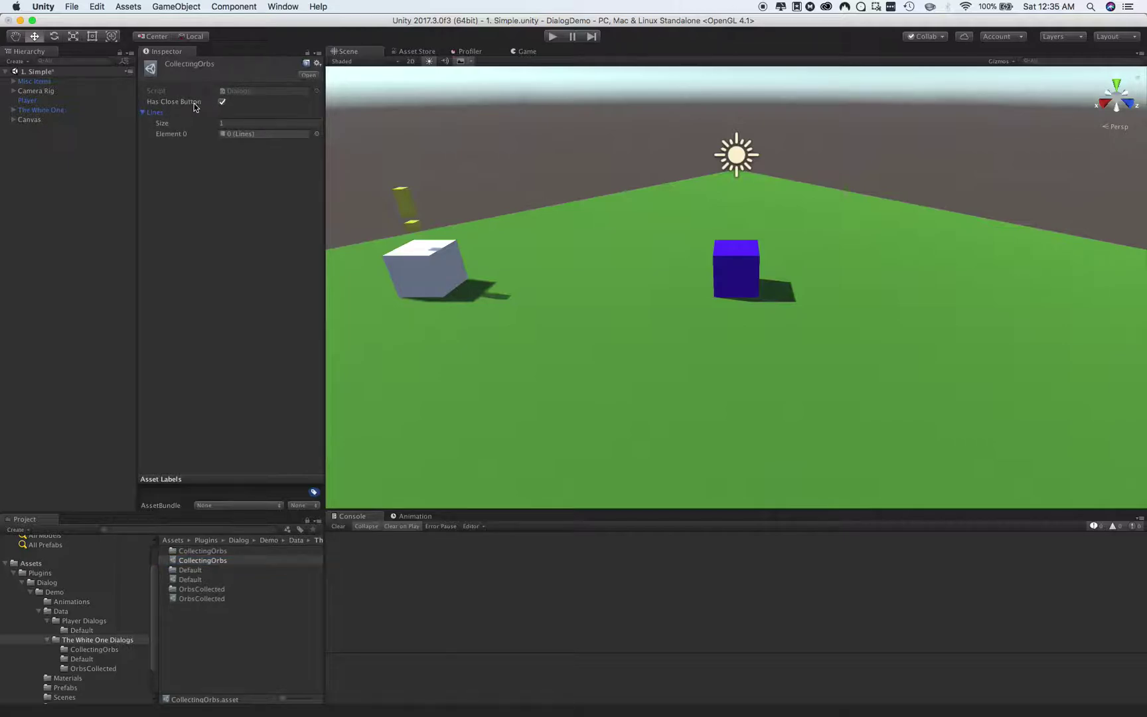
left_click(199, 579)
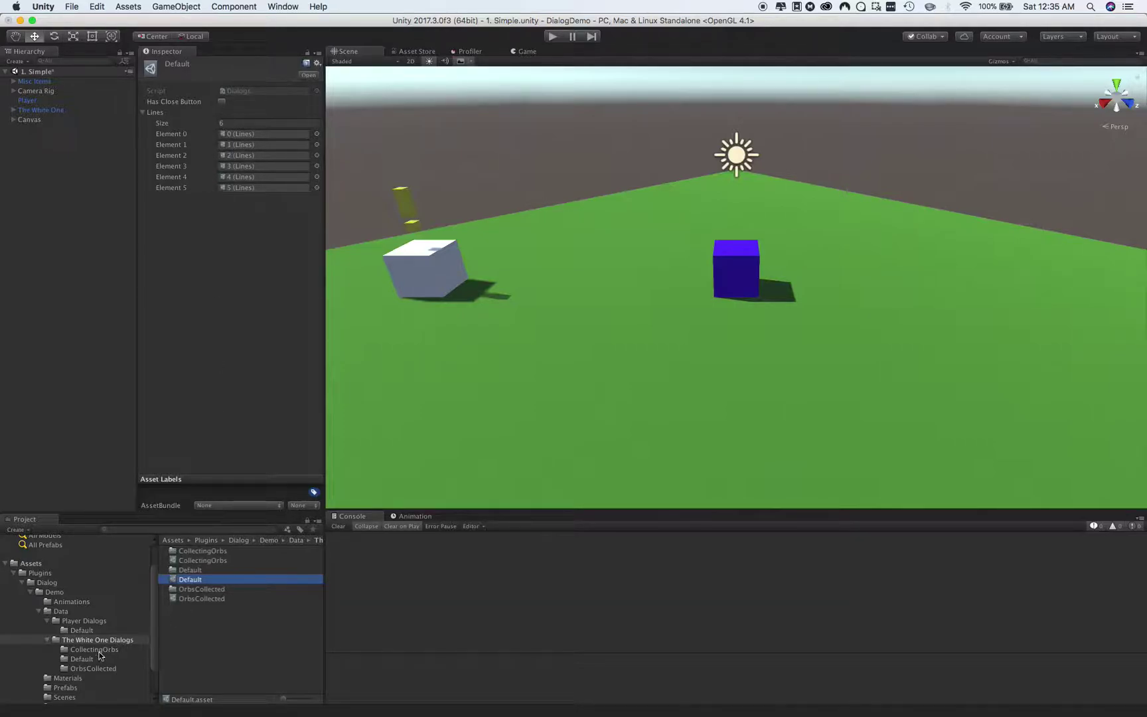
left_click(194, 571)
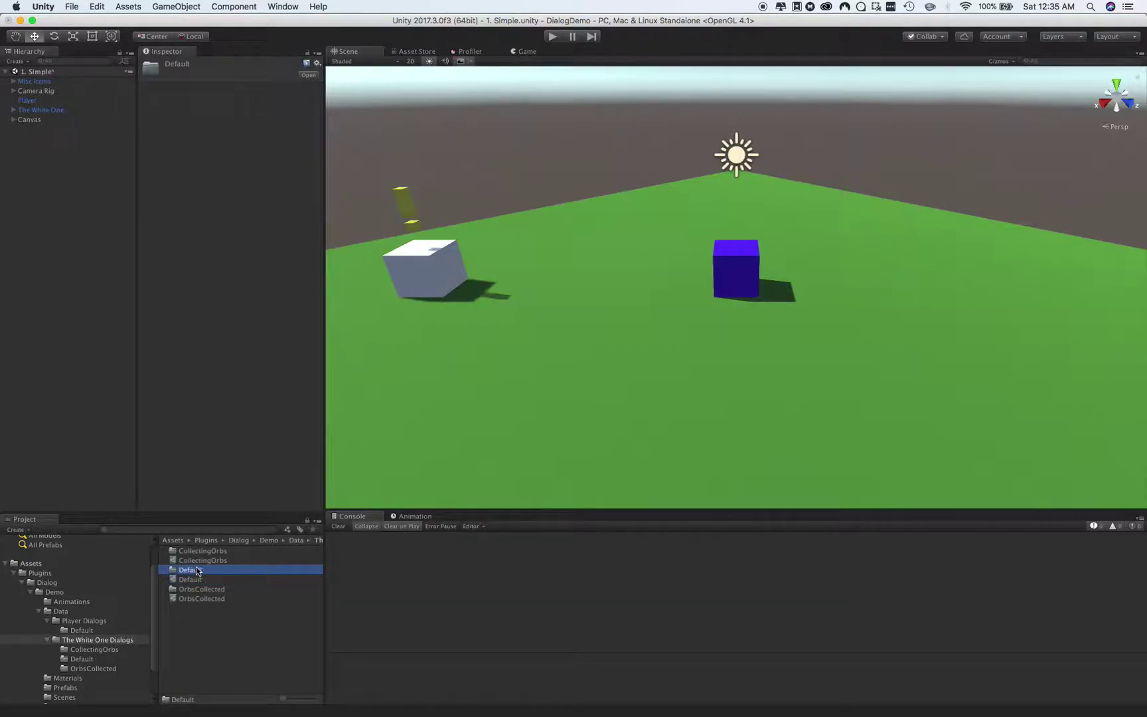
left_click(194, 581)
Step: Open The White One's Default folder and examine line asset 0's settings, highlighting its Line text
double_click(194, 570)
left_click(186, 552)
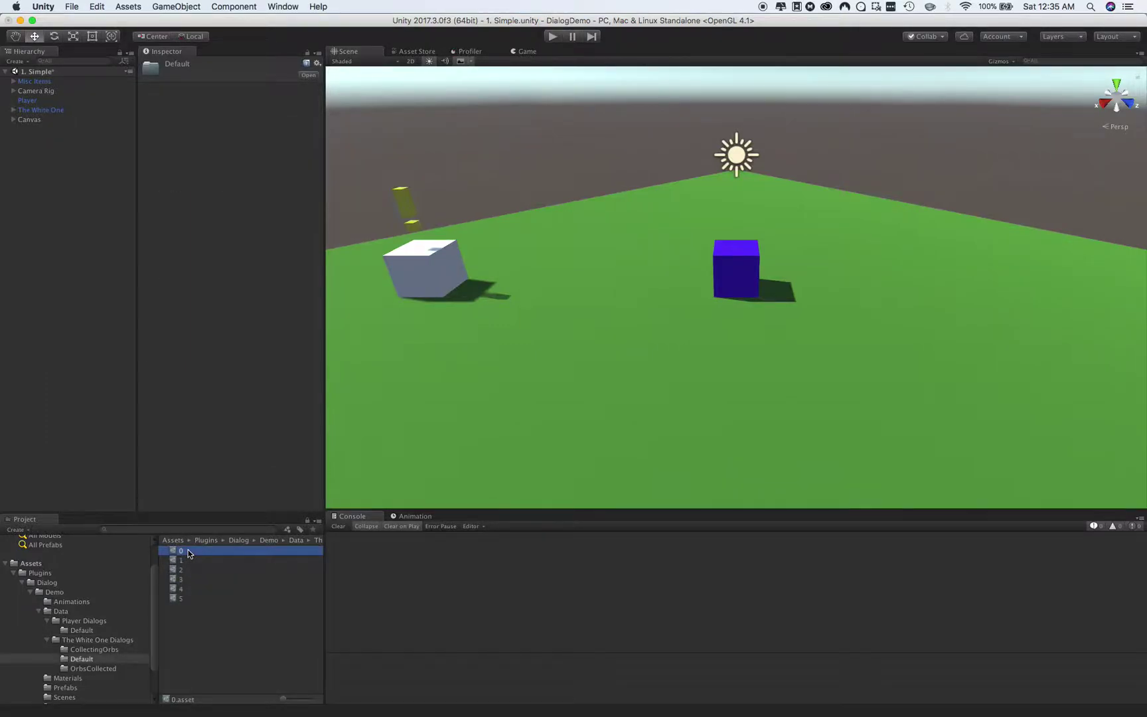
scroll(239, 391, "down", 2)
scroll(243, 369, "up", 2)
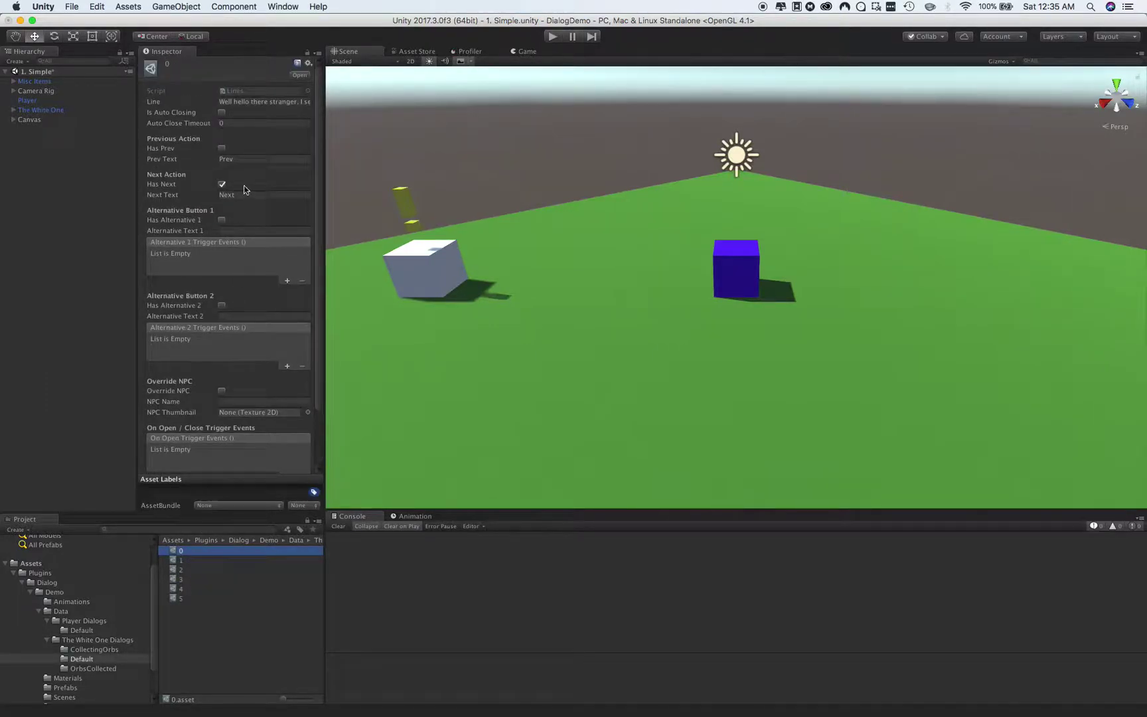
left_click(233, 103)
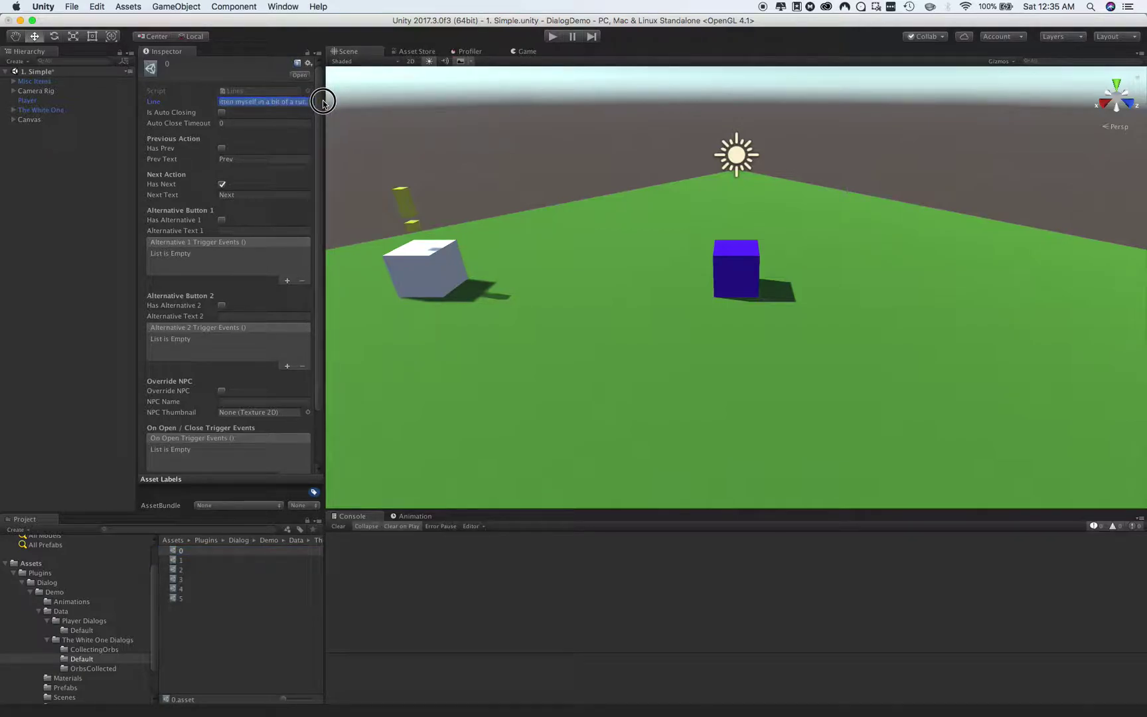
Step: Turn on Is Auto Closing for line asset 0, set Auto Close Timeout to 5, and turn auto closing back off
left_click(290, 102)
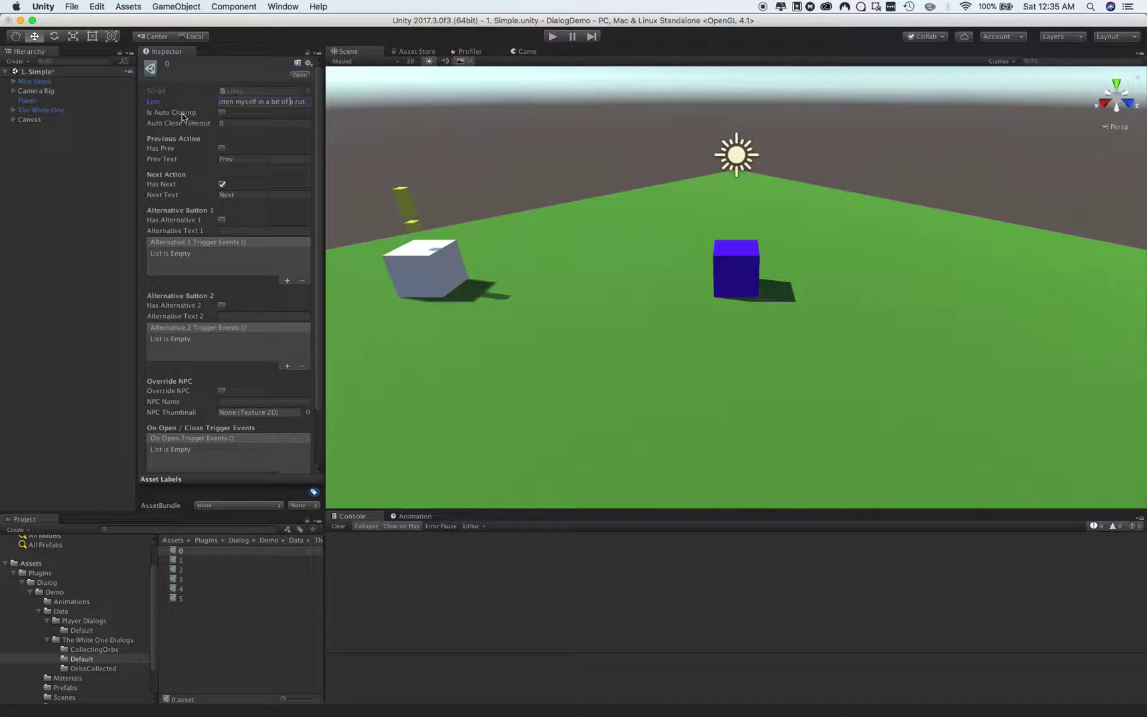
left_click(222, 113)
left_click(223, 123)
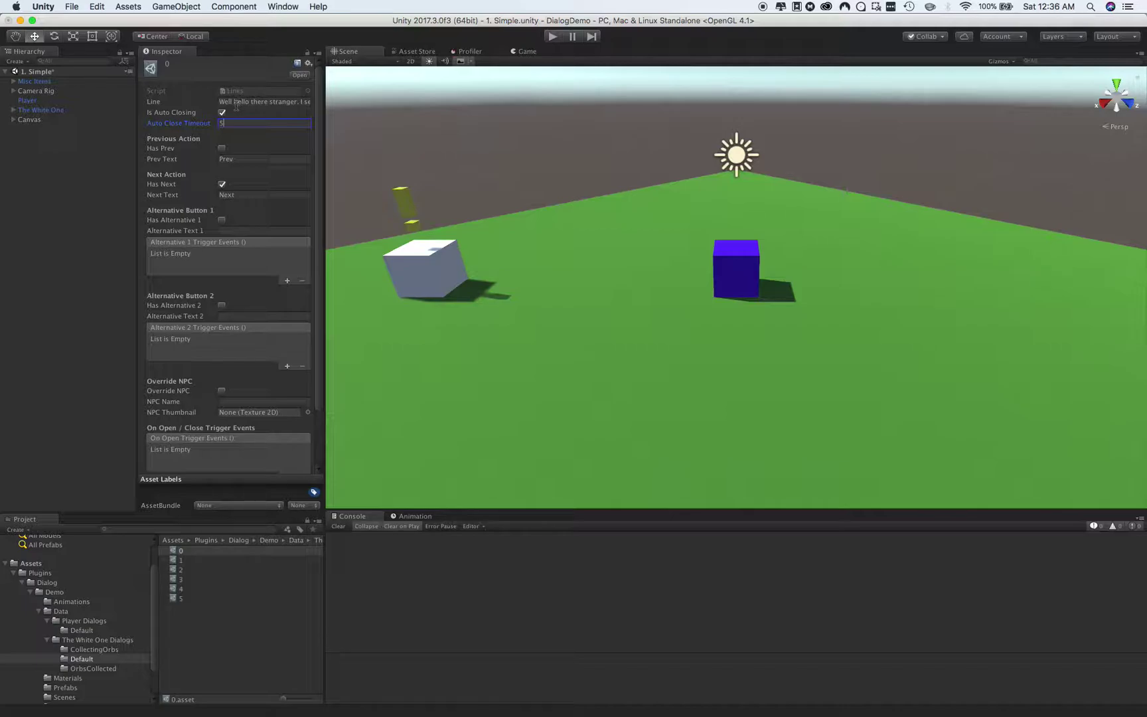
left_click(223, 113)
Step: Examine line asset 0's Prev Text, Next Text and alternative button settings
left_click(231, 160)
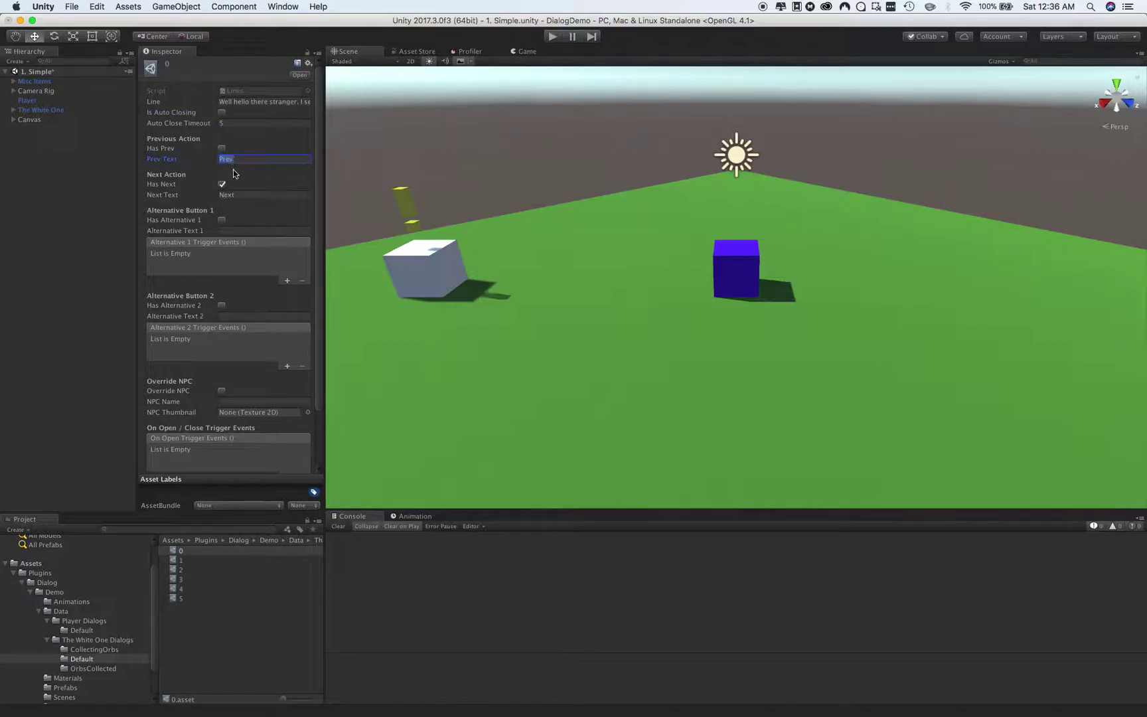
left_click(232, 194)
scroll(240, 228, "down", 3)
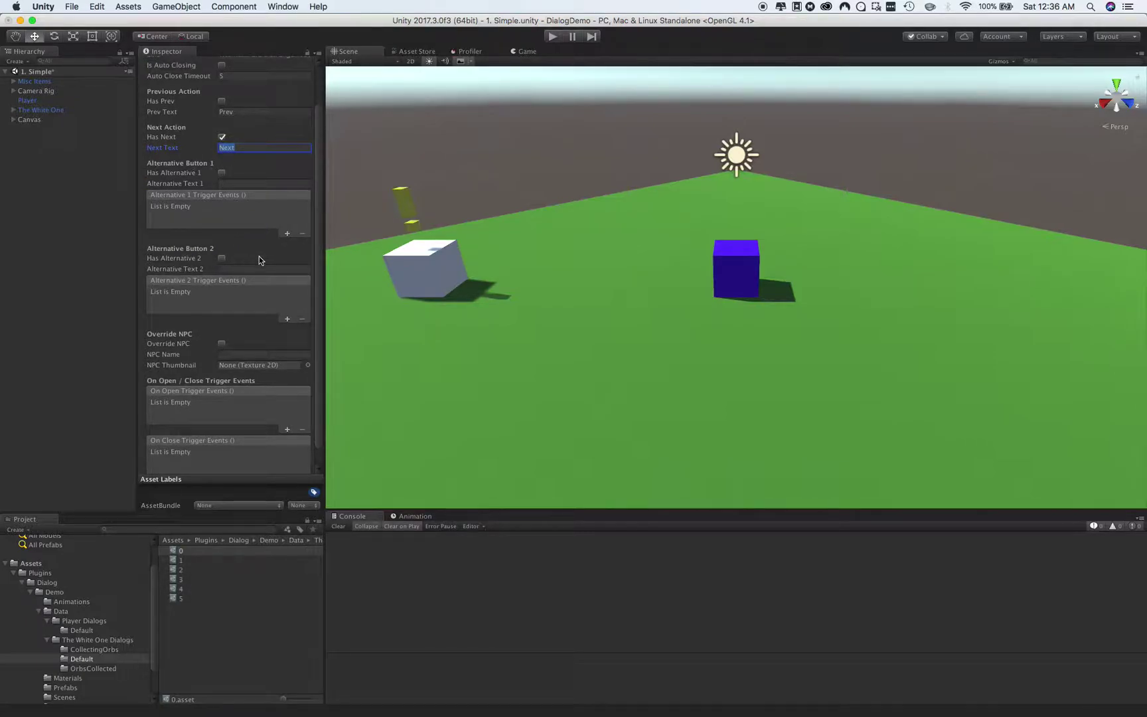
Step: Make the UI layer visible in the scene view
left_click(1139, 55)
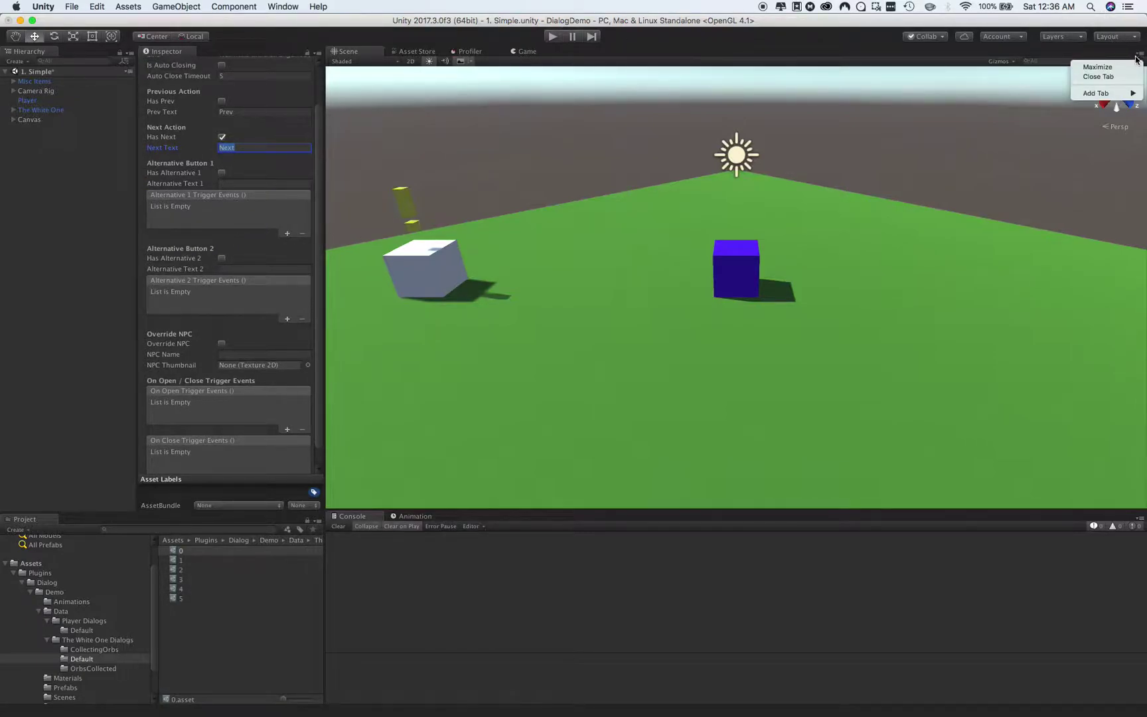
left_click(1062, 36)
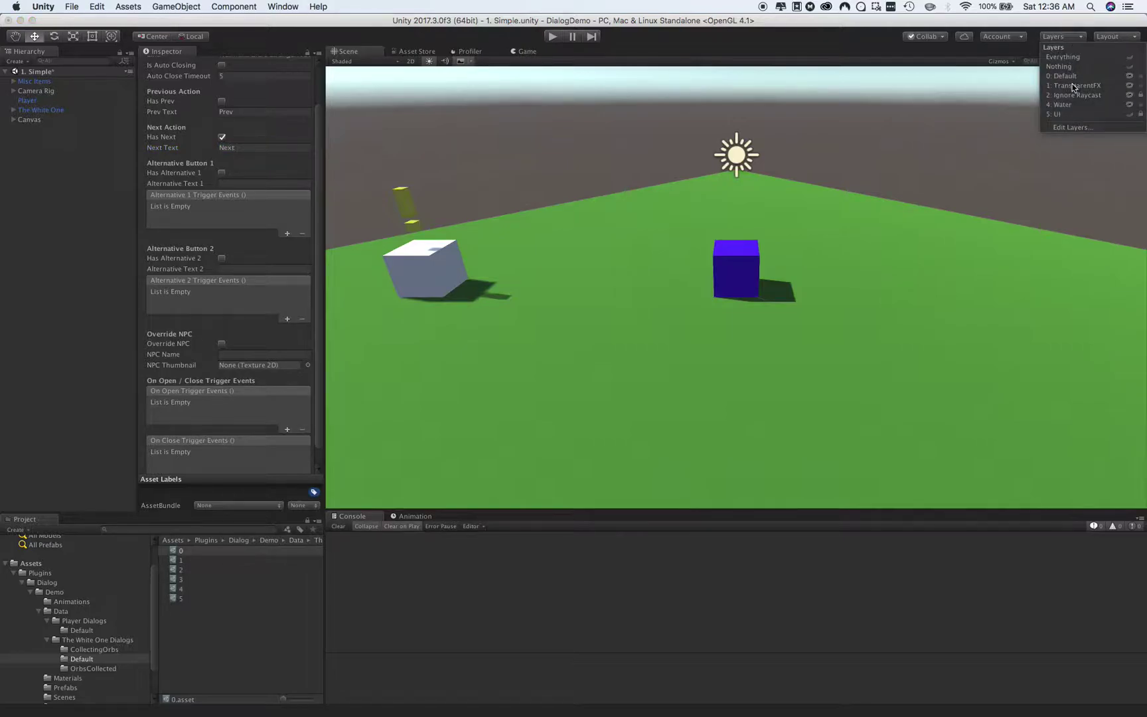
left_click(1130, 114)
scroll(739, 171, "down", 2)
scroll(561, 210, "down", 4)
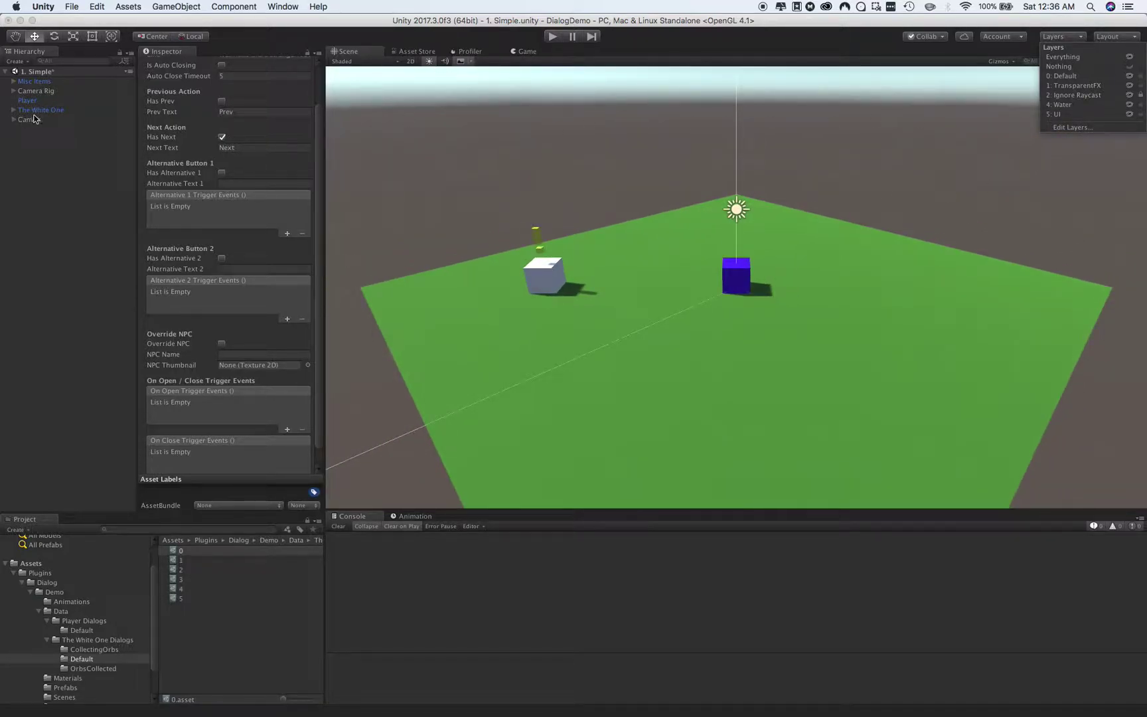
left_click(12, 124)
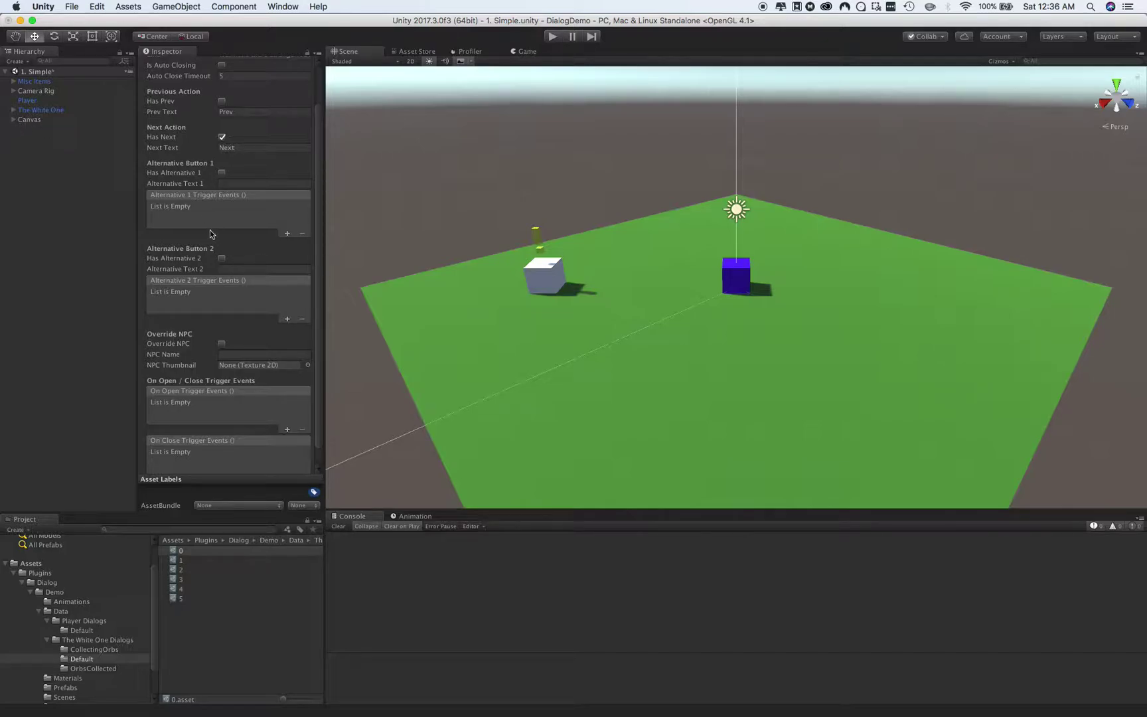
Step: Add three empty entries to Alternative 1 Trigger Events and remove all of them again
left_click(287, 234)
left_click(286, 233)
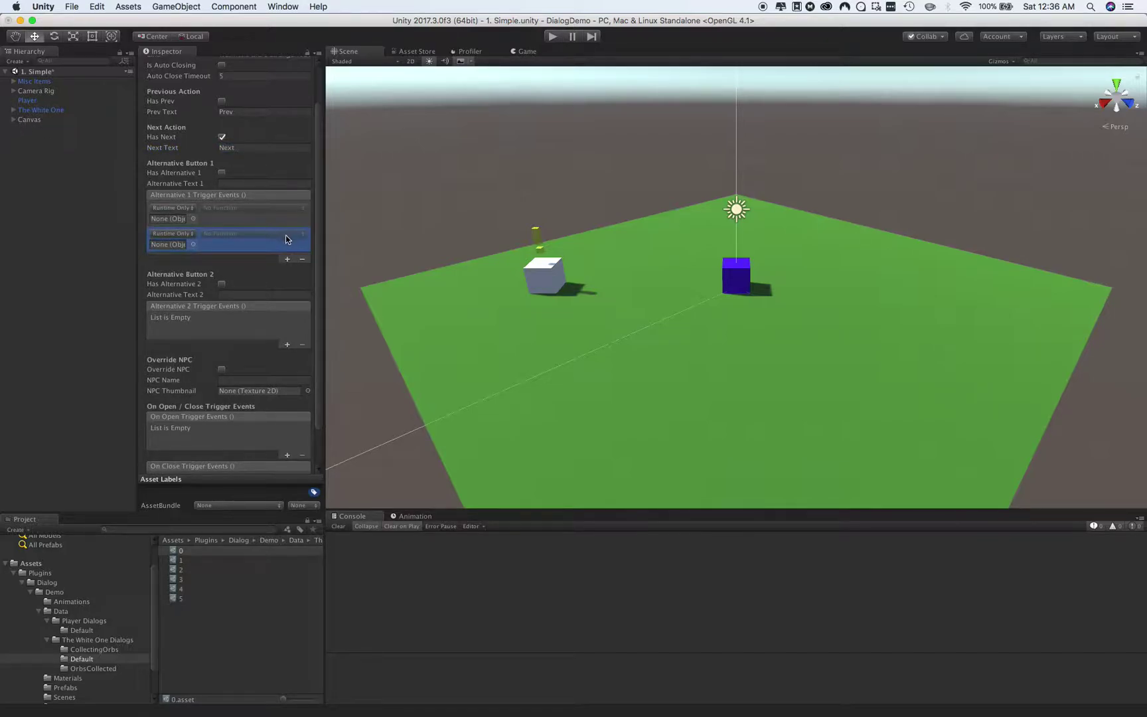
left_click(284, 259)
left_click(303, 284)
left_click(303, 260)
left_click(303, 233)
Step: Examine line asset 0's Alternative Button 2, Override NPC and On Open / Close Trigger Events settings
scroll(264, 274, "down", 1)
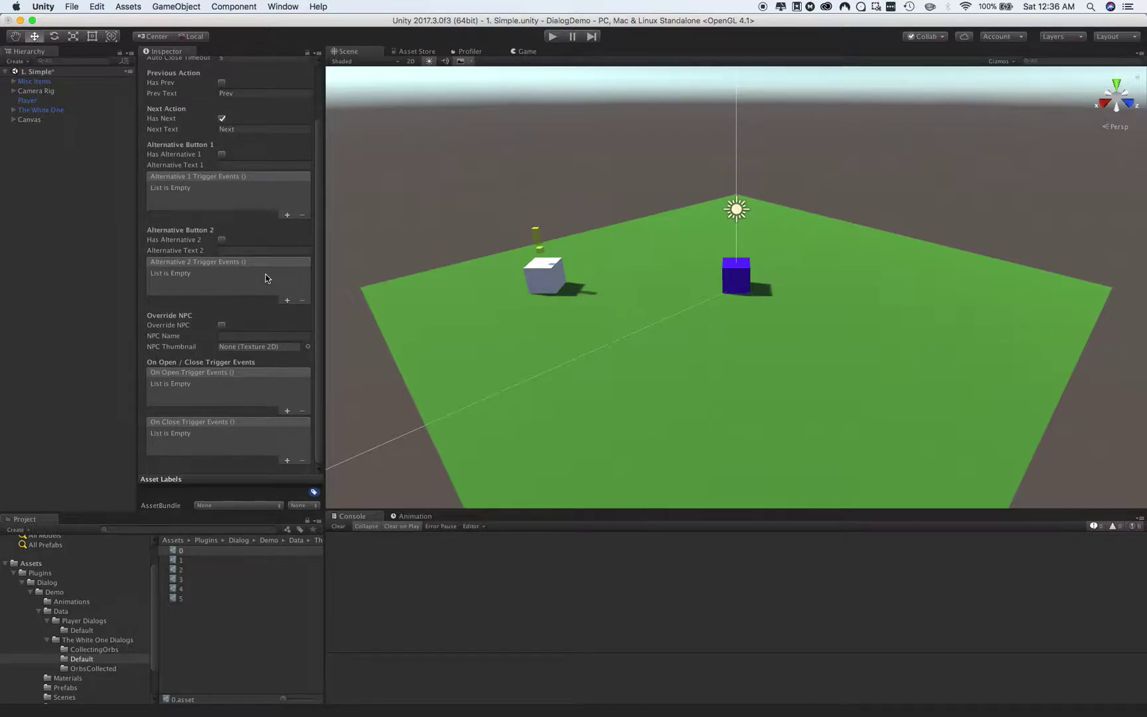
scroll(545, 298, "up", 3)
scroll(397, 287, "down", 4)
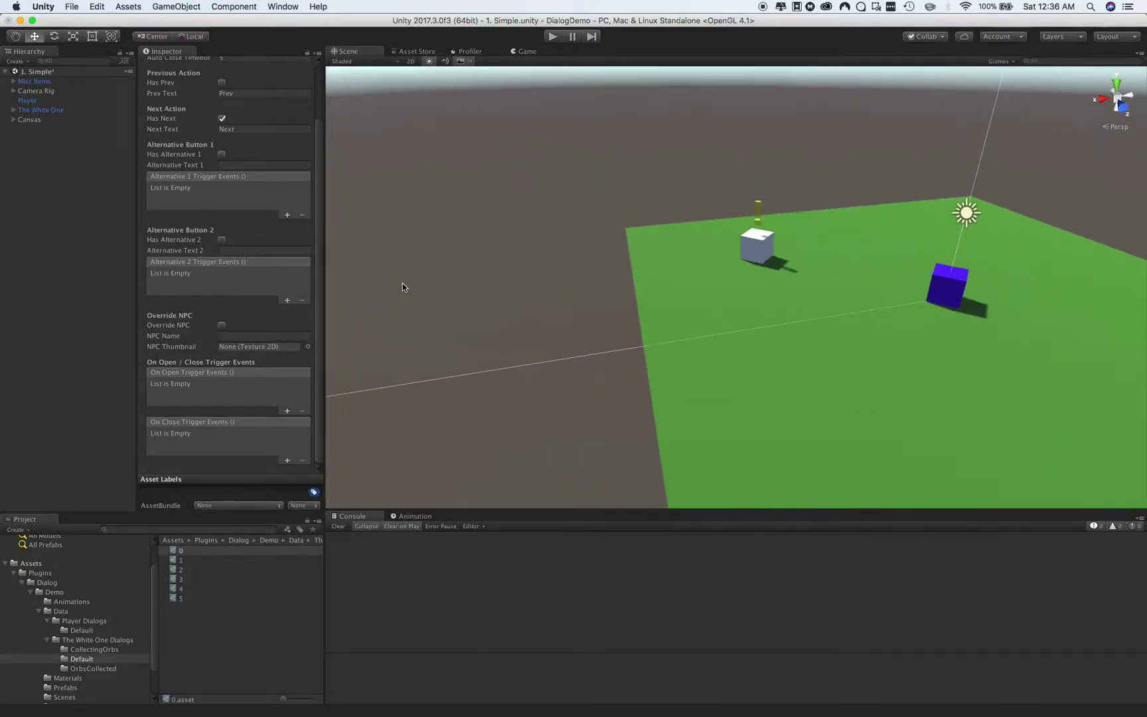
left_click_drag(397, 287, 590, 282, "alt")
scroll(630, 284, "down", 3)
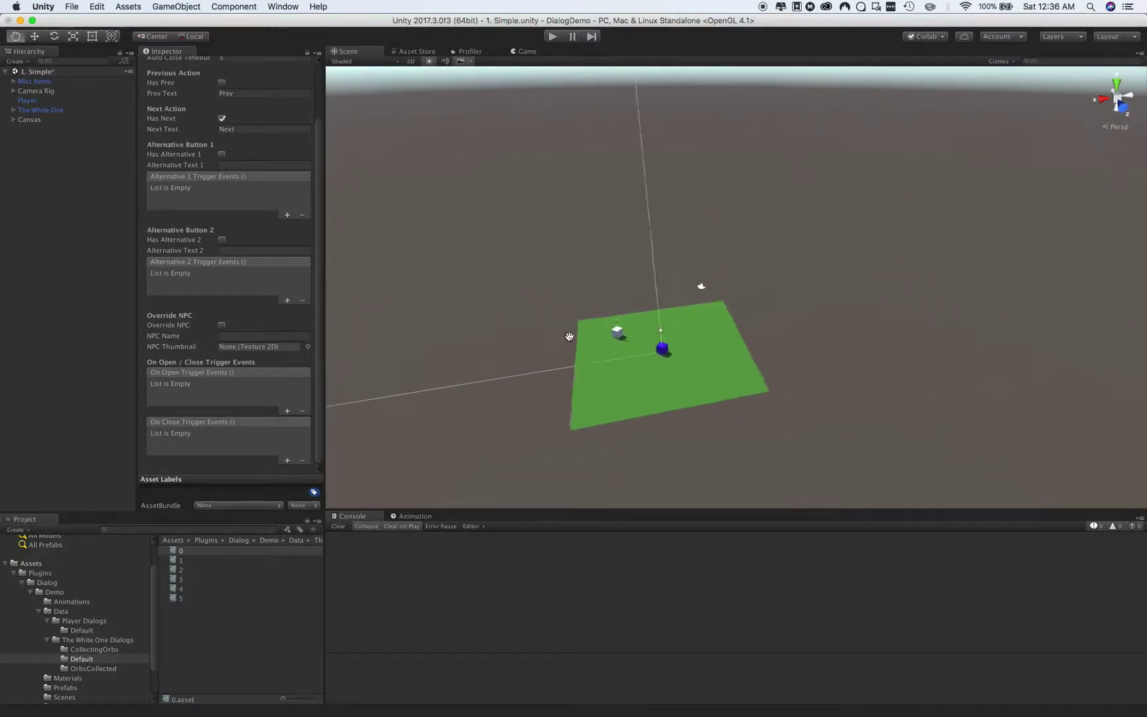
scroll(569, 337, "up", 5)
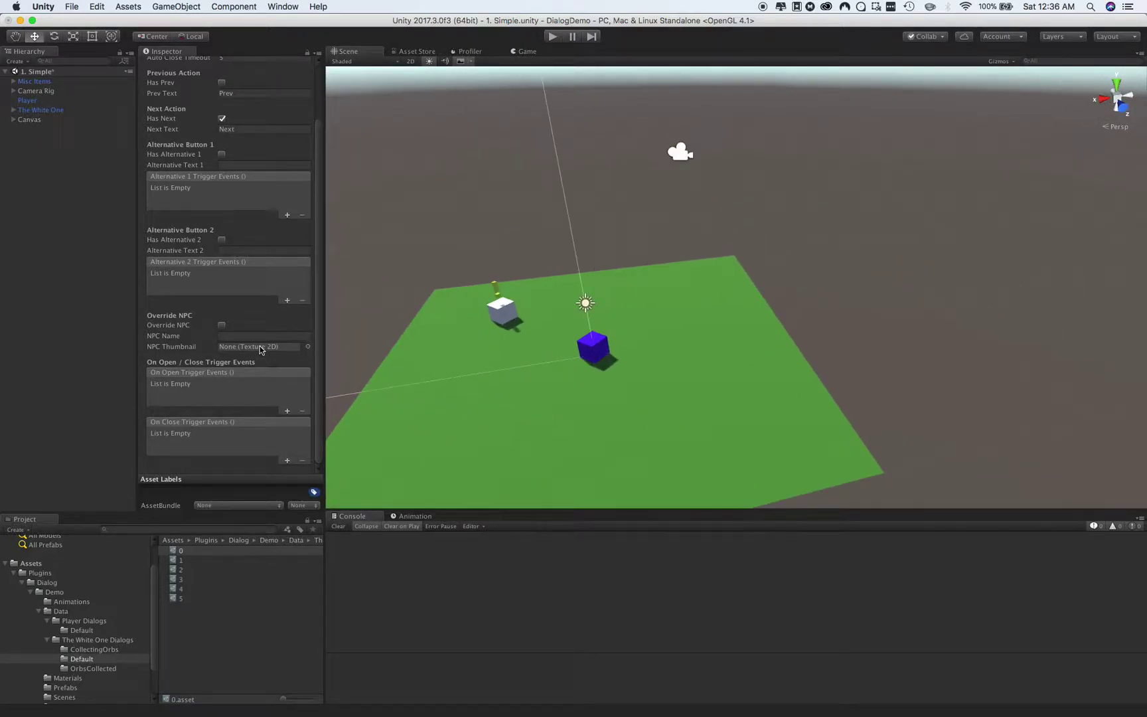
middle_click_drag(492, 335, 610, 310)
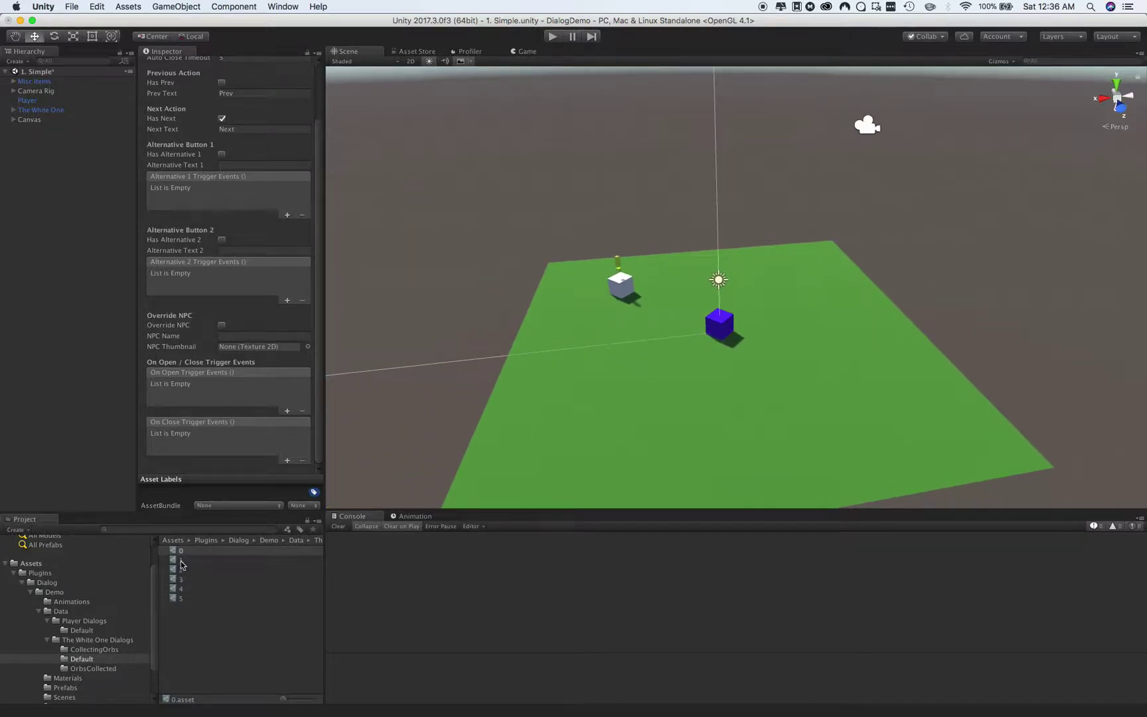
Step: Inspect The White One object's script component and the settings of line asset 2 in its Default dialog folder
left_click(98, 640)
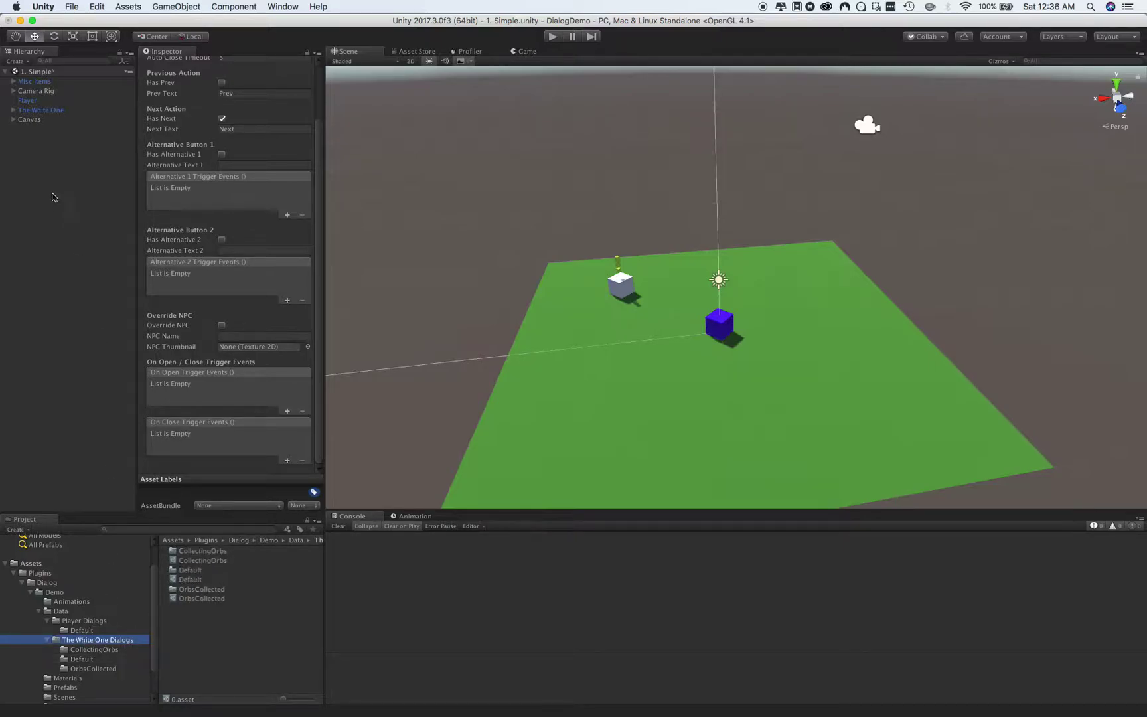
left_click(44, 110)
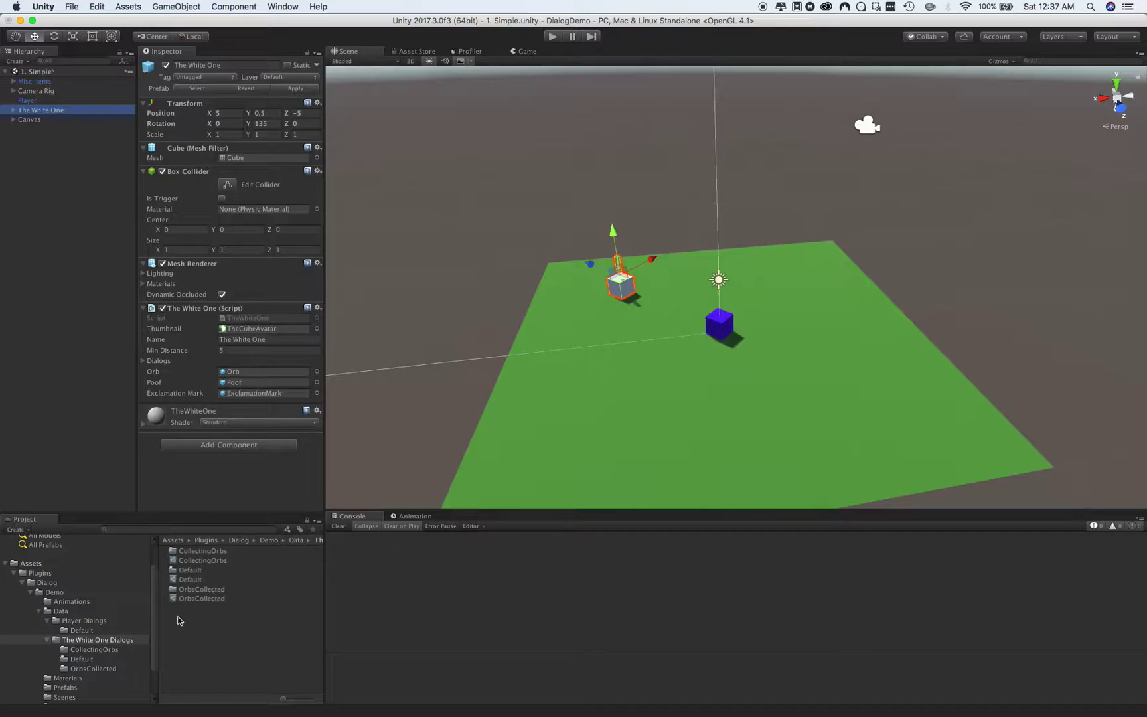
left_click(80, 659)
left_click(181, 569)
scroll(239, 428, "down", 5)
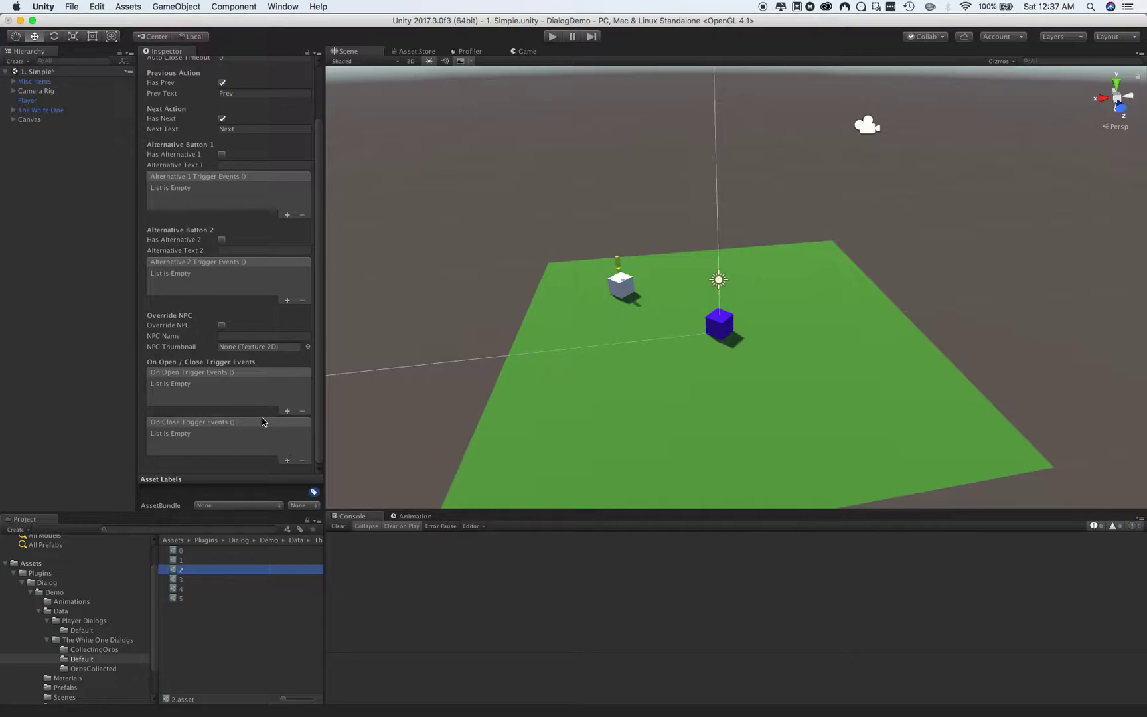
scroll(126, 627, "down", 4)
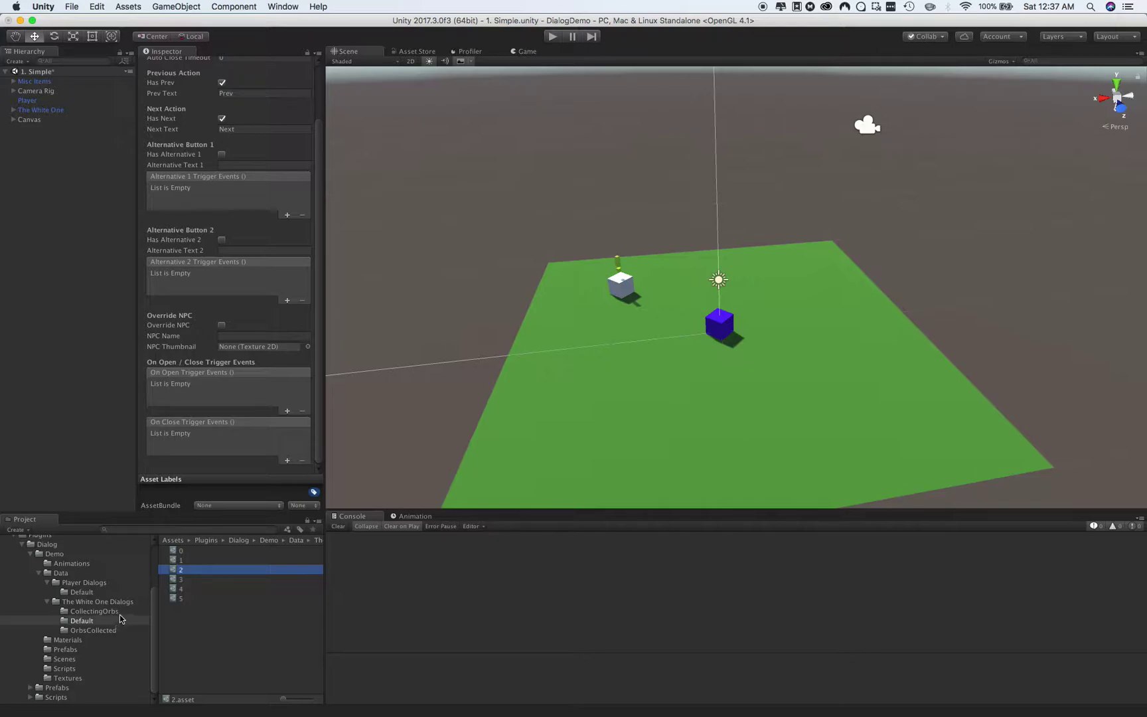
scroll(122, 619, "up", 1)
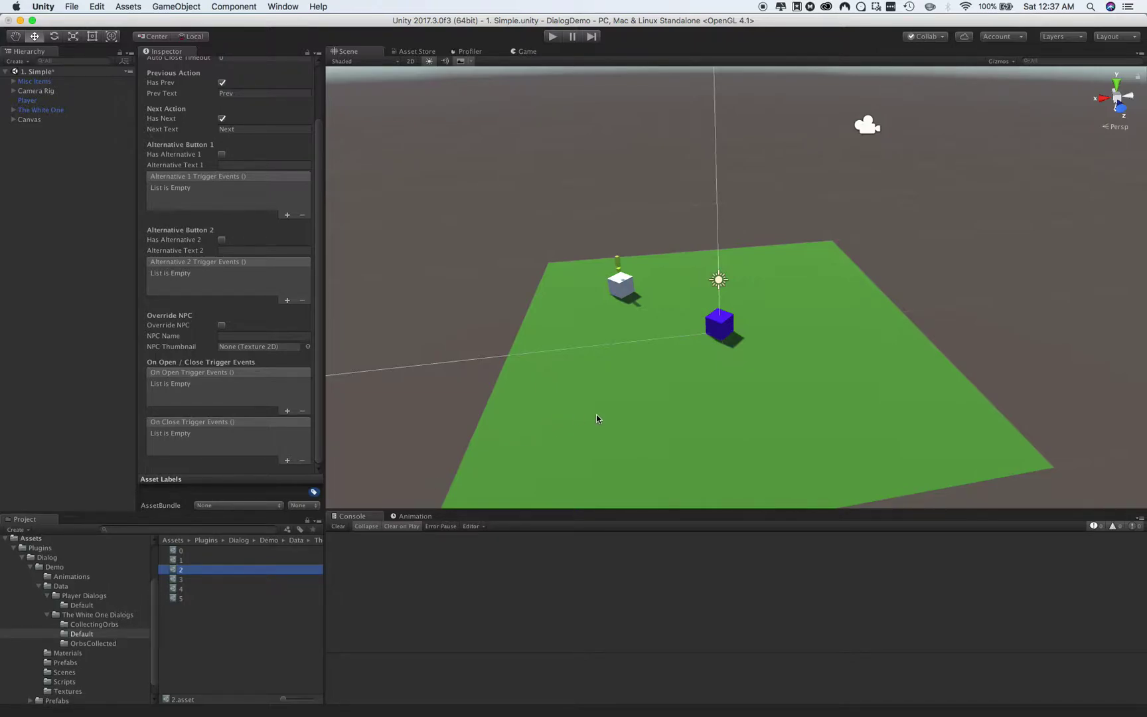
left_click_drag(684, 404, 757, 438, "alt")
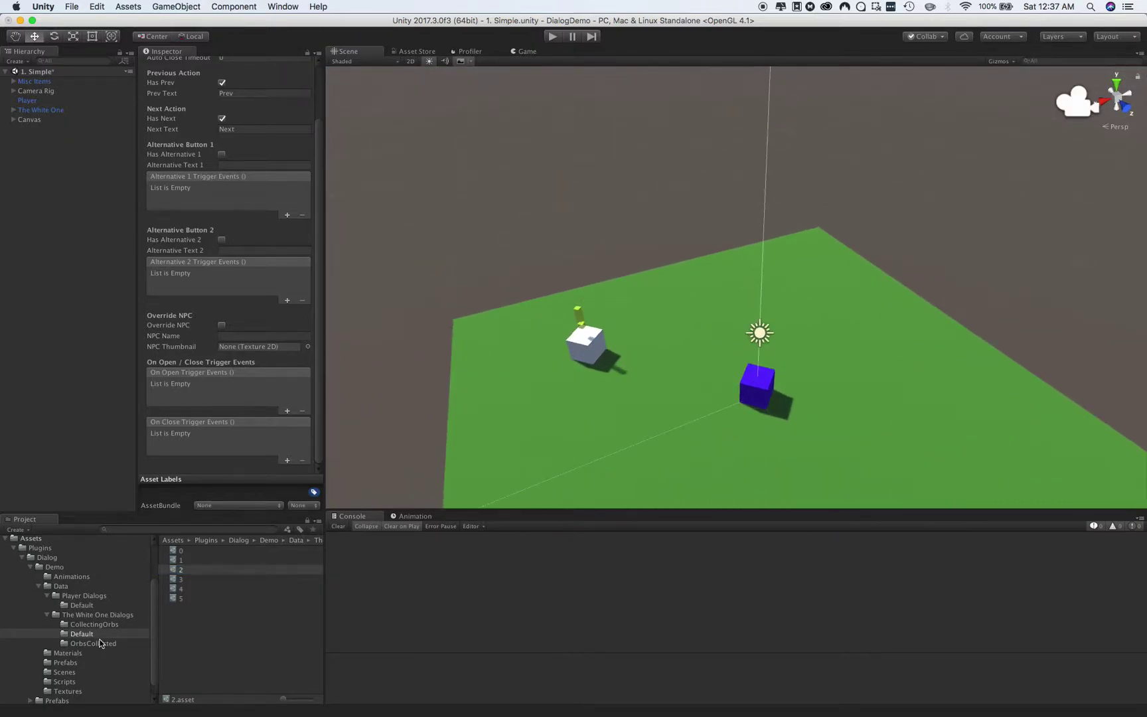
Step: Open the 2. Animated scene without saving changes to 1. Simple, and briefly run and stop the game
scroll(88, 639, "down", 1)
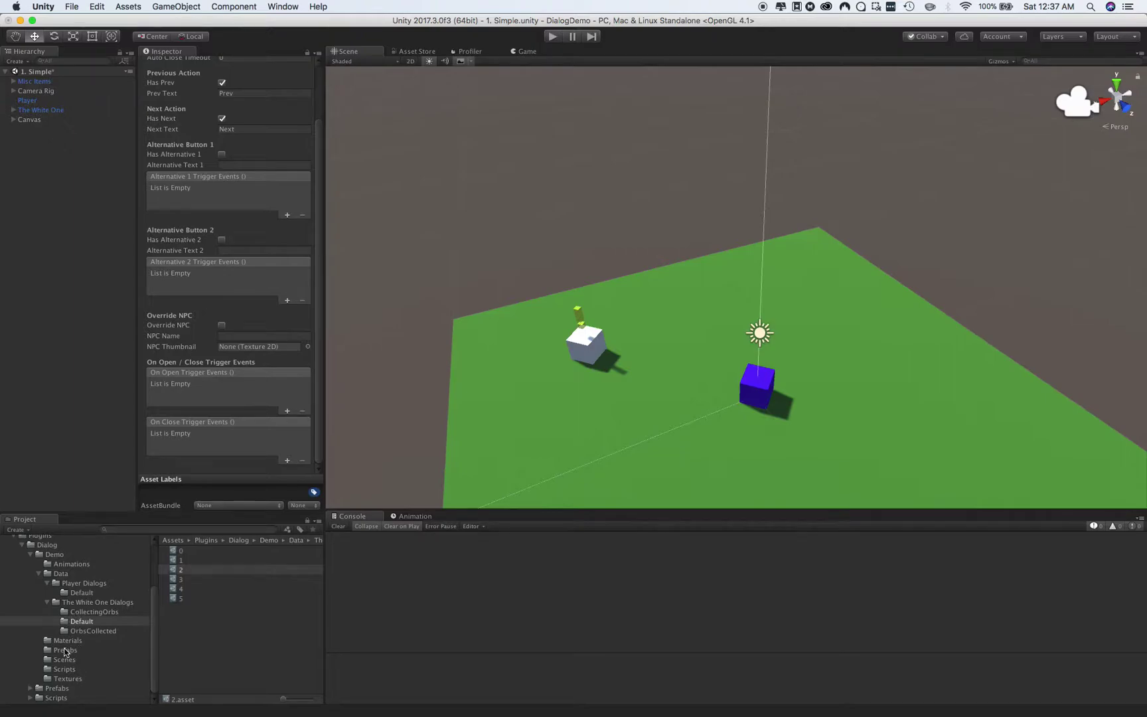
left_click(65, 659)
double_click(198, 560)
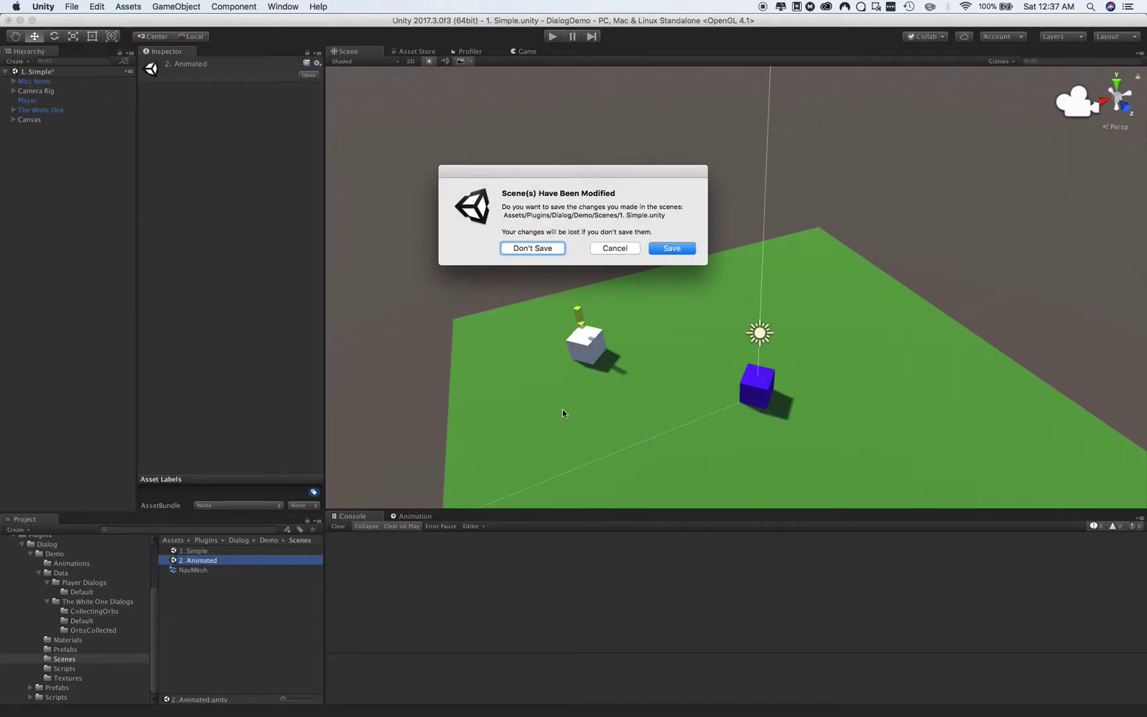
left_click(548, 251)
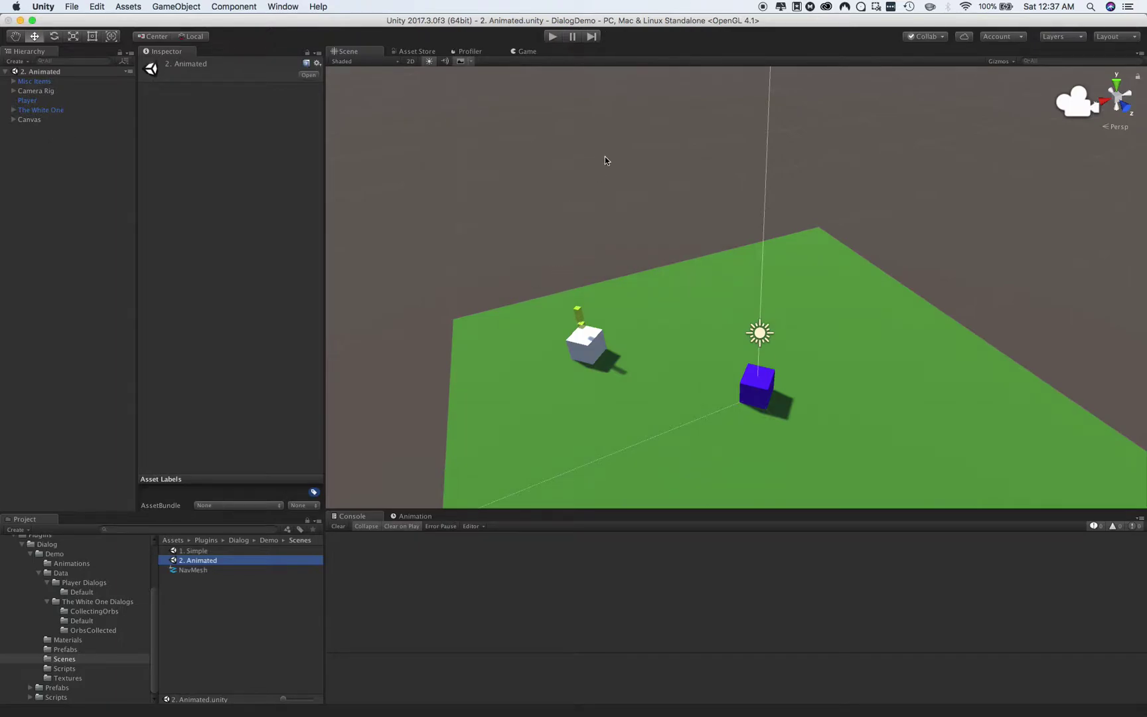
left_click(552, 36)
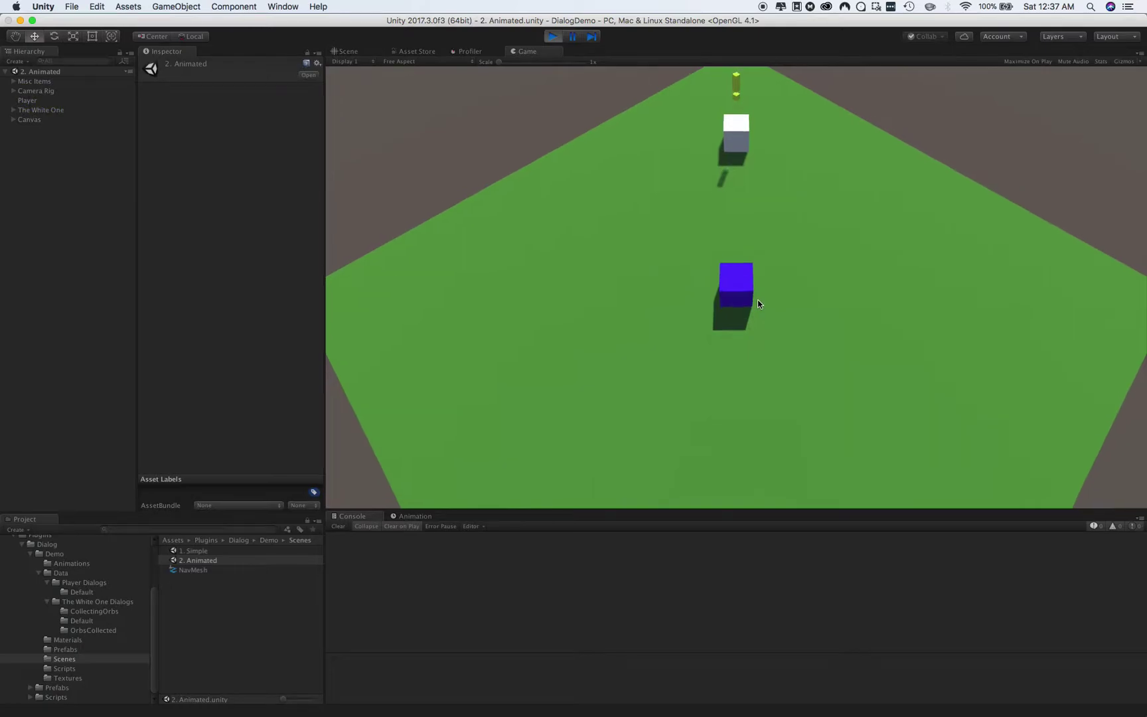
left_click(550, 38)
Step: Expand The White One and Canvas, and inspect the Animated Dialog Manager script on AnimatedDialogBox
left_click(14, 110)
left_click(14, 130)
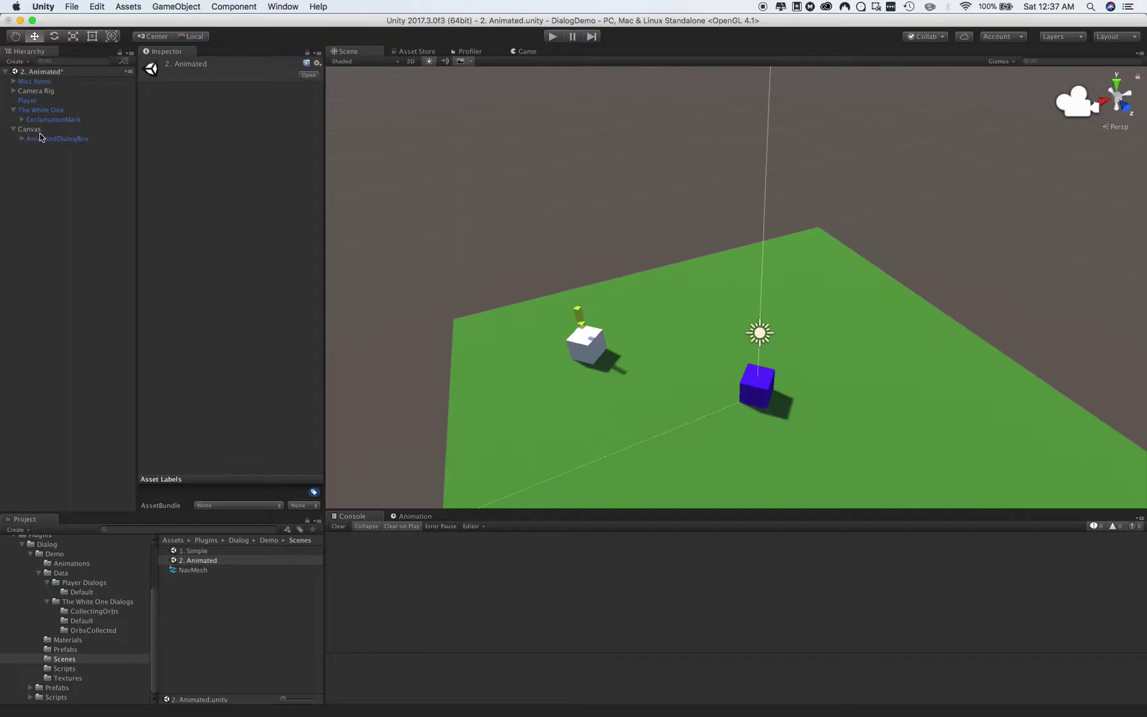
left_click(41, 138)
left_click(21, 139)
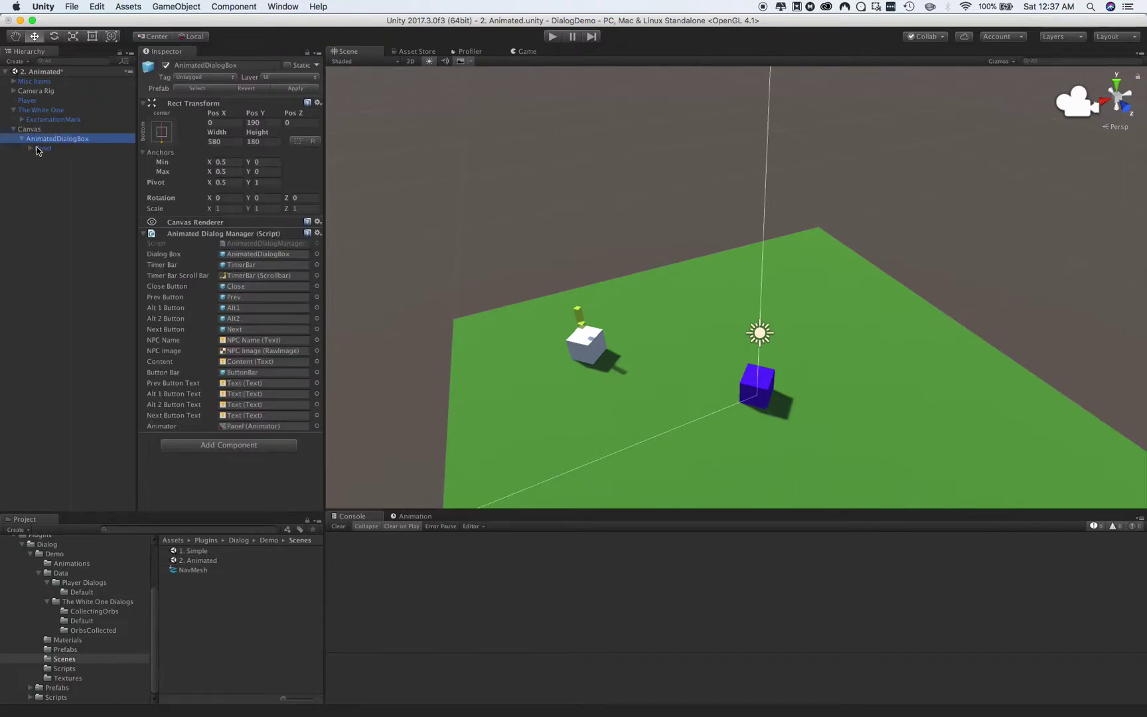
left_click(36, 147)
left_click(42, 140)
left_click_drag(609, 270, 671, 289, "alt")
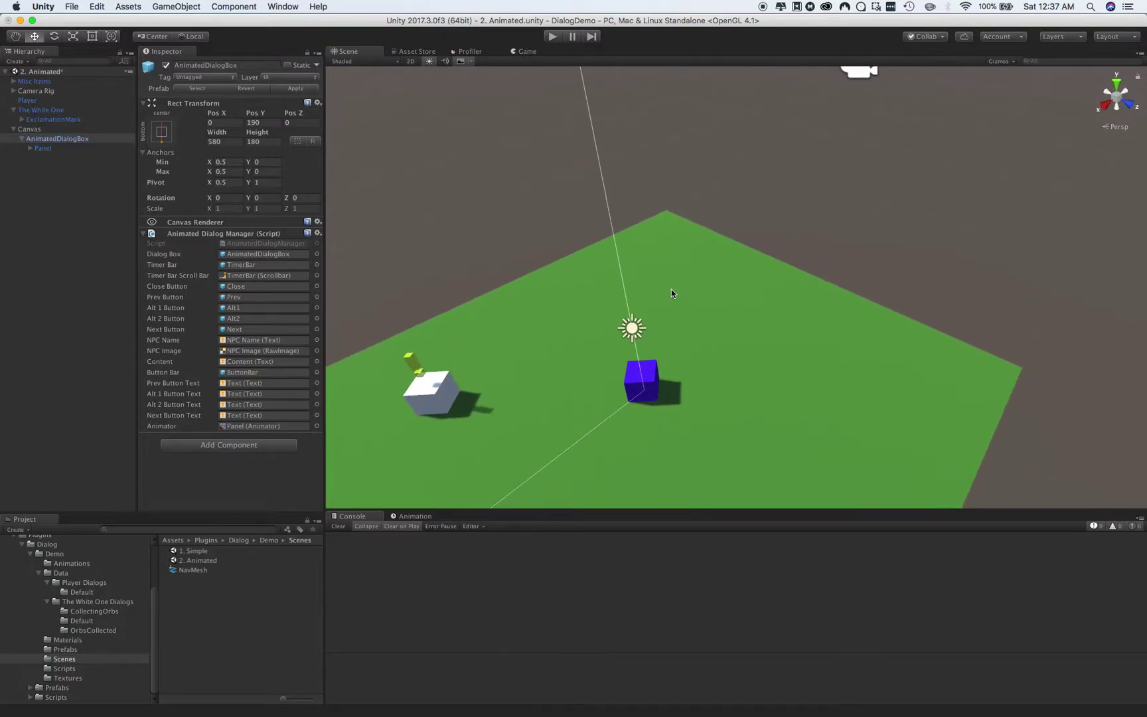
Step: Run the animated scene and move the player up to The White One to open its dialog
left_click(520, 53)
left_click(555, 36)
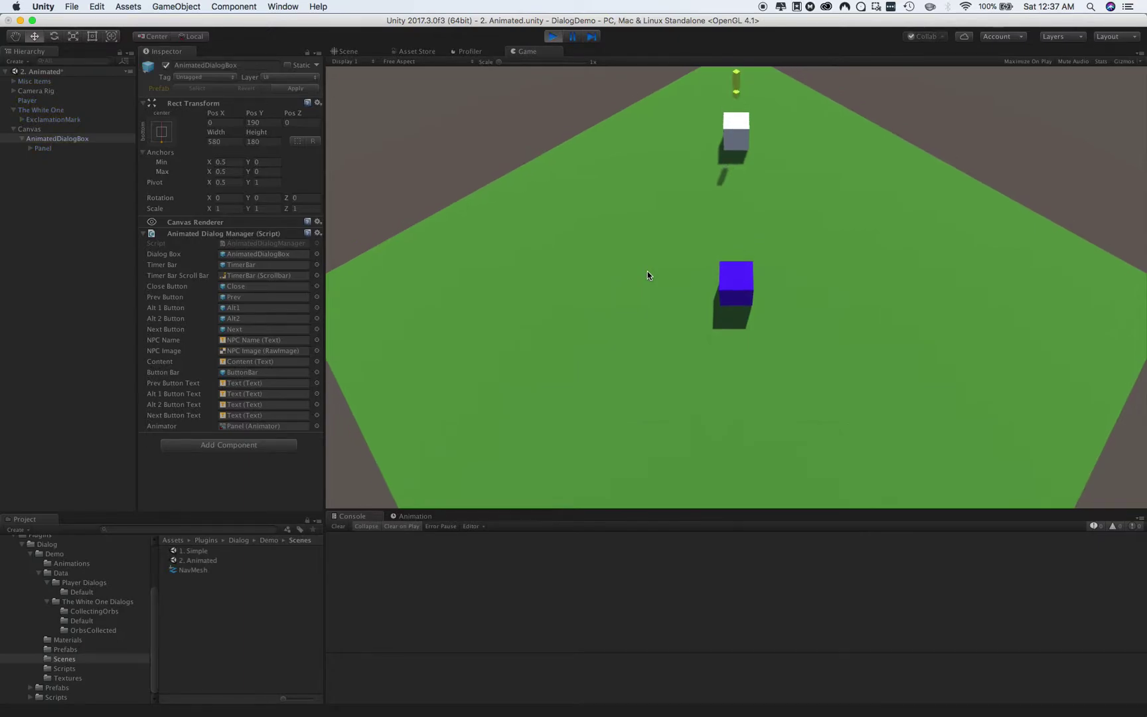
left_click(735, 177)
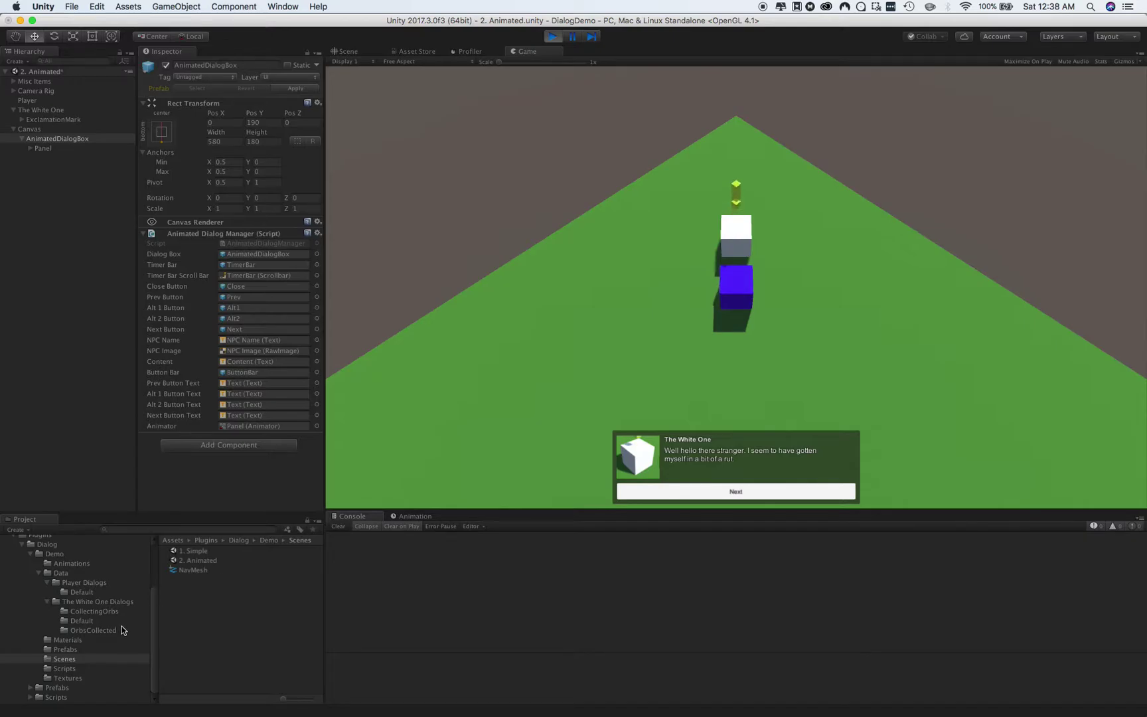
Step: Locate the dialog box animations under the Dialog Prefabs folder and inspect the Hide, Idle and Show clips
left_click(65, 650)
left_click(77, 640)
left_click(71, 563)
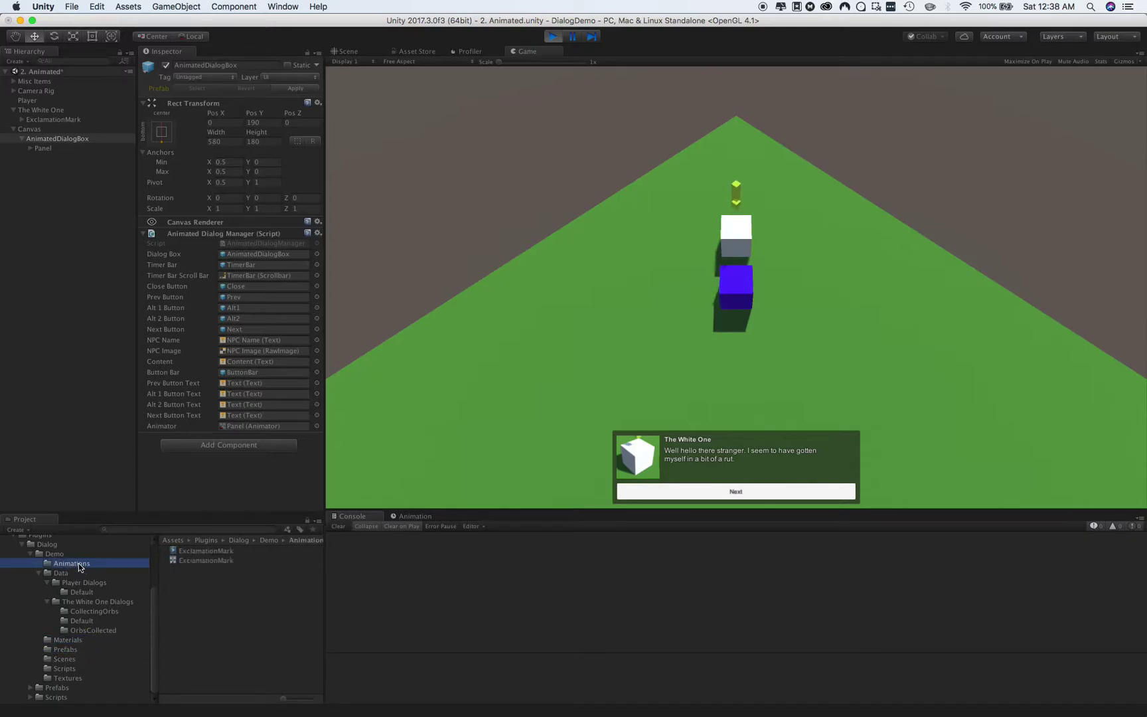
left_click(55, 688)
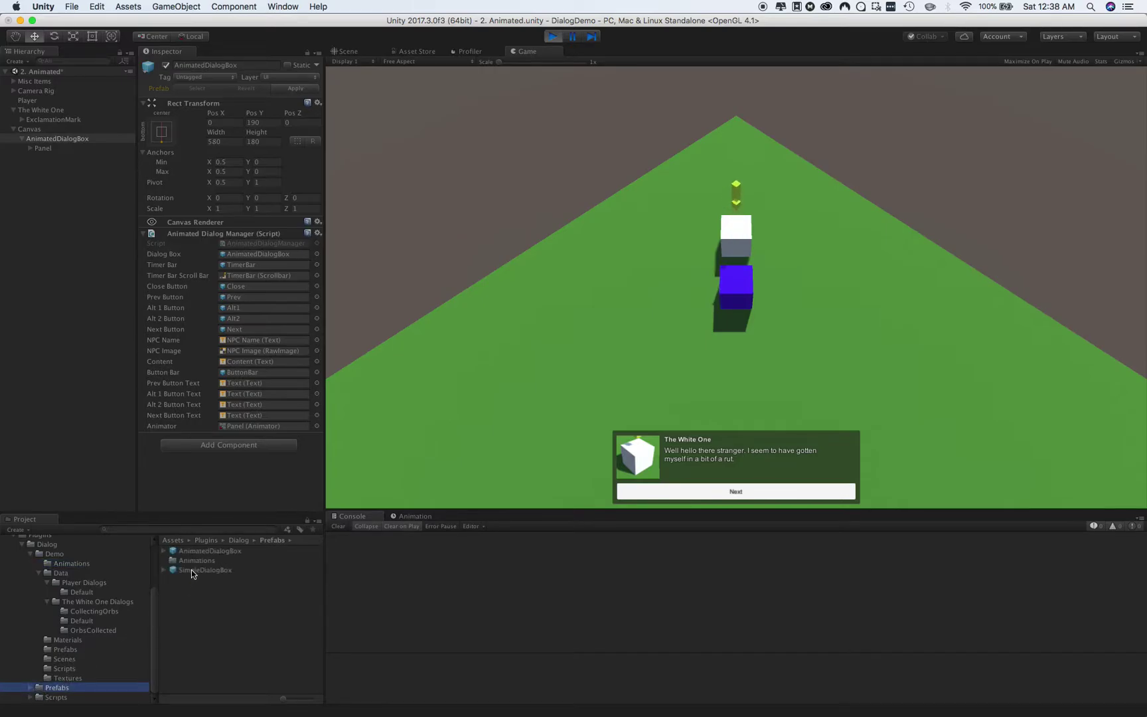
double_click(193, 552)
left_click(186, 551)
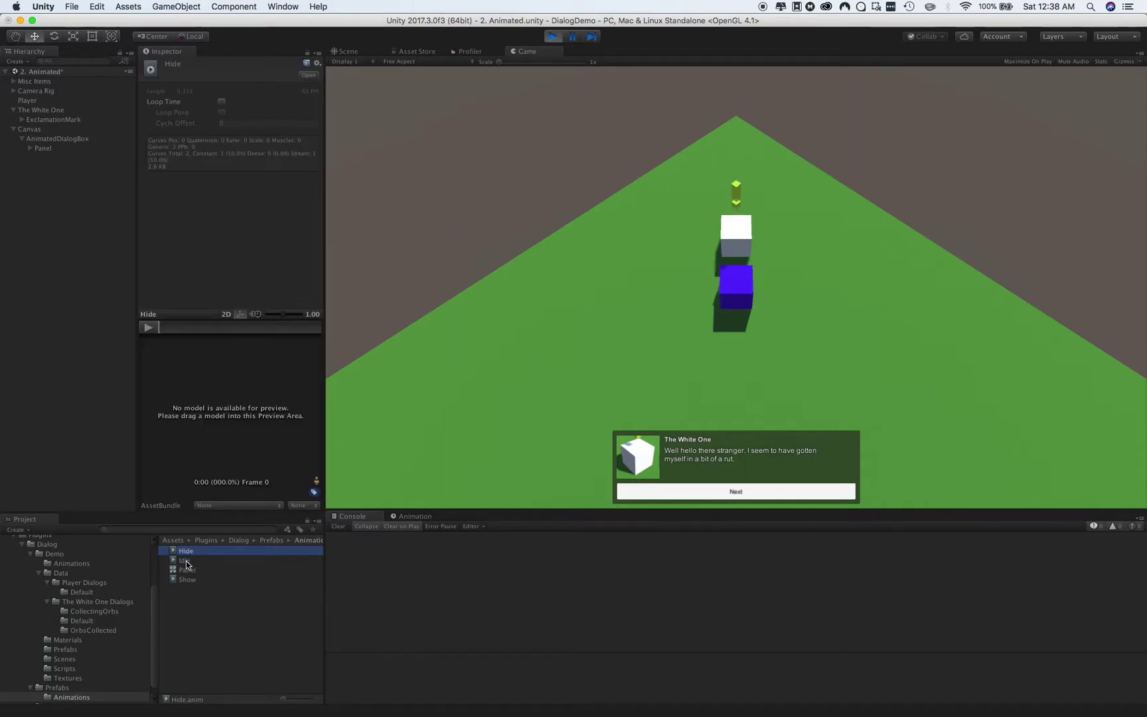
left_click(186, 561)
left_click(187, 579)
left_click(186, 561)
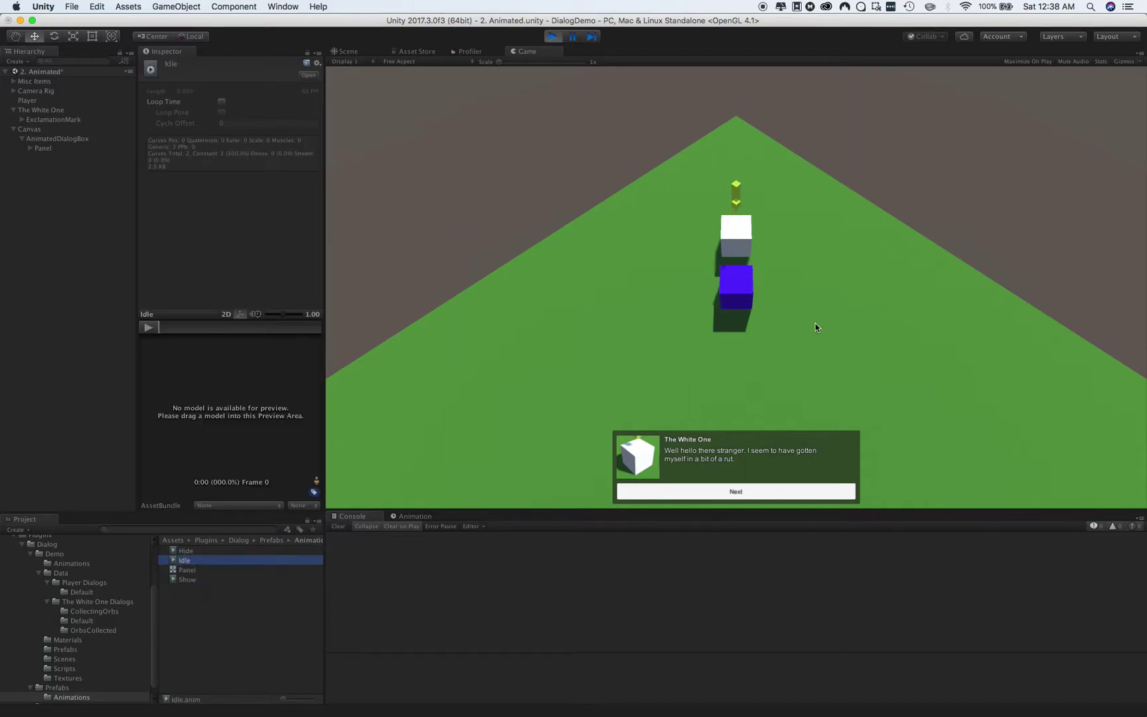
Step: Advance The White One's dialog to the line "Can you help an old man out?"
left_click(760, 494)
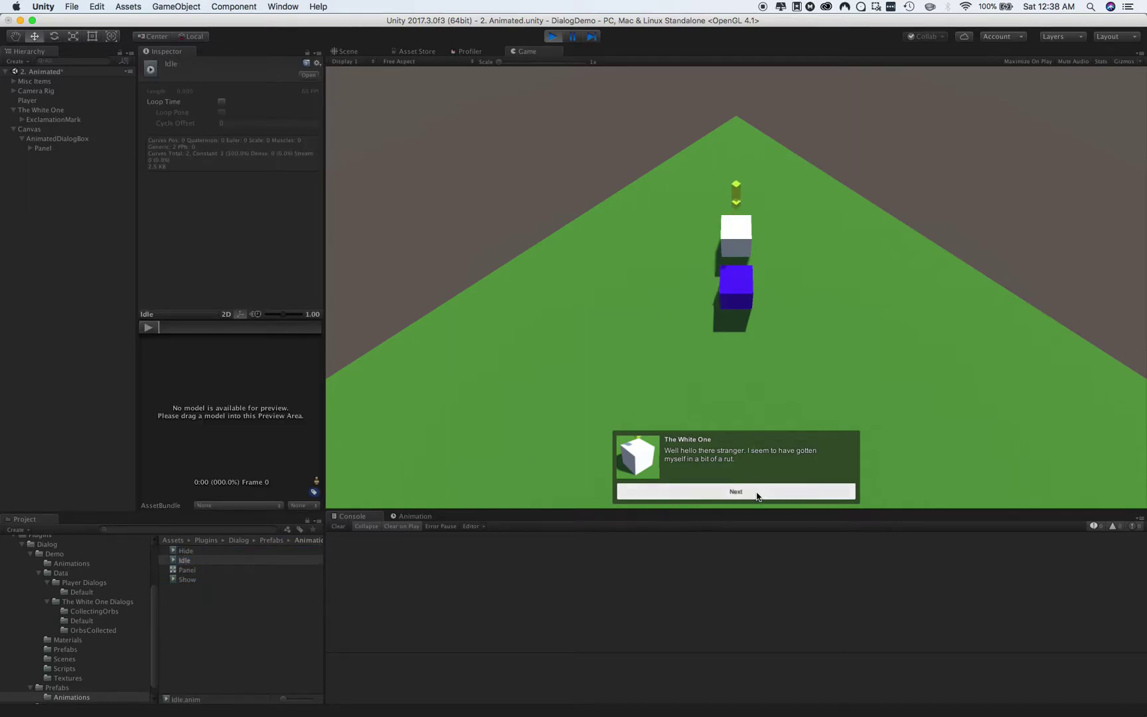
left_click(758, 493)
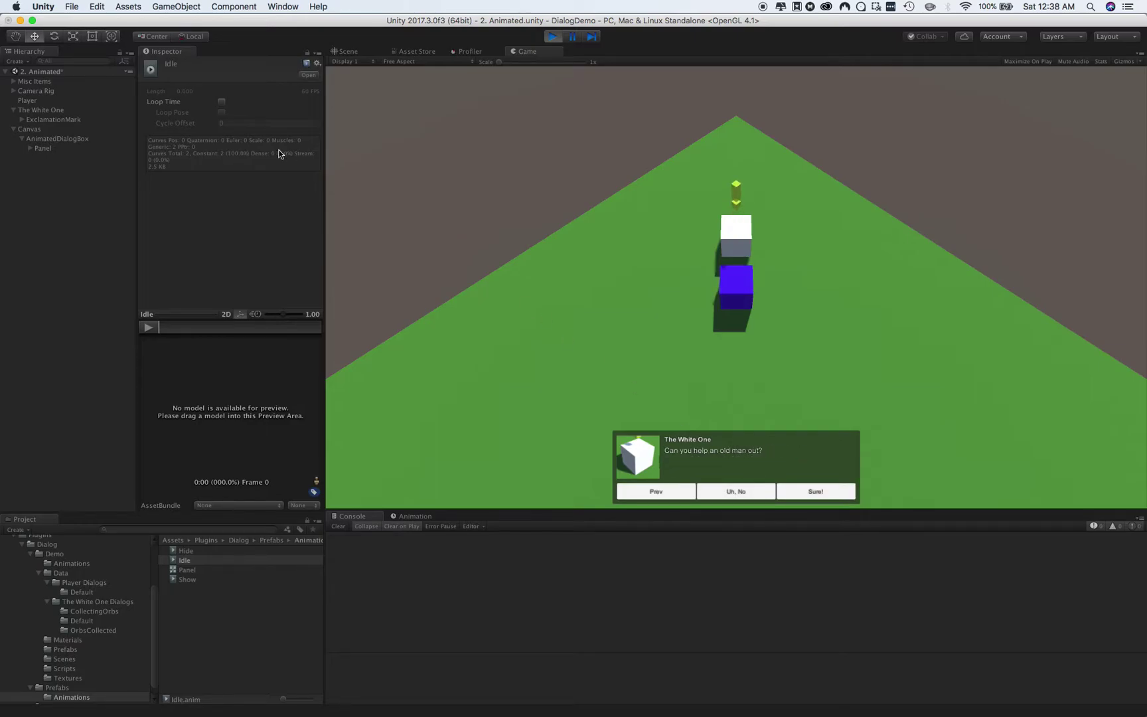
Step: Expand AnimatedDialogBox's Panel, Contents and ButtonBar, and select the Prev button
left_click(30, 148)
left_click(38, 157)
left_click(38, 187)
left_click(55, 195)
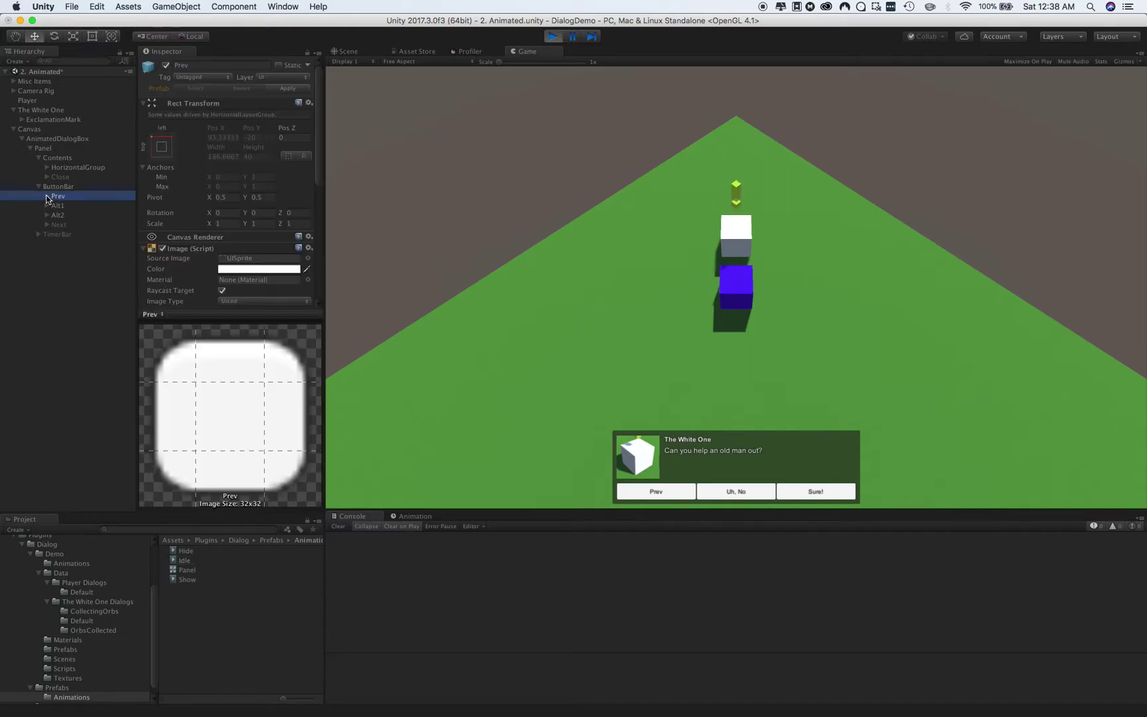
Step: Expand the Alt1, Alt2 and Next buttons in the ButtonBar and examine the Button components of Next and Alt2
left_click(47, 215)
left_click(47, 234)
left_click(47, 253)
left_click(59, 254)
scroll(189, 241, "down", 5)
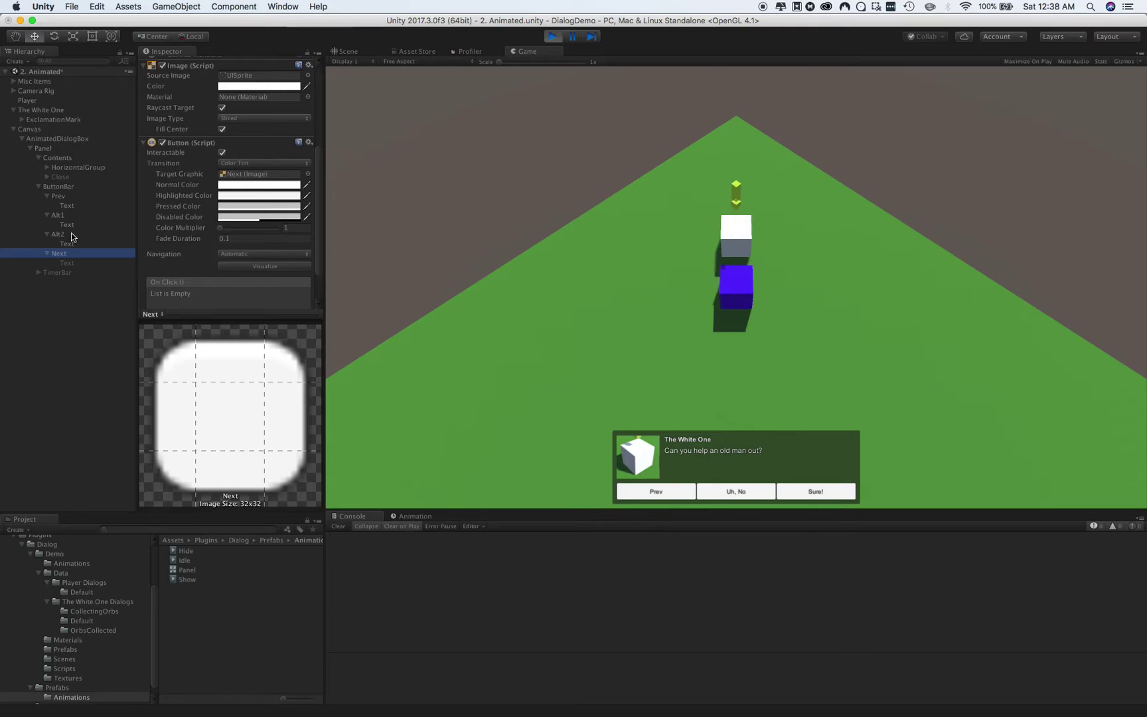
left_click(71, 244)
left_click(70, 233)
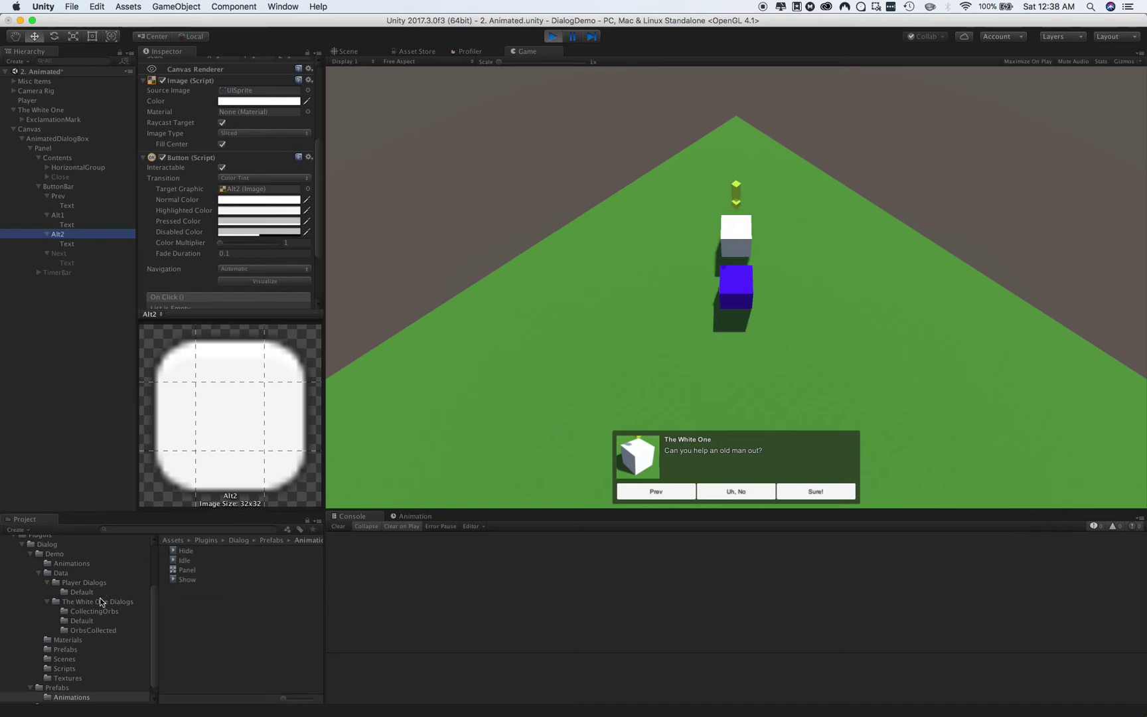
scroll(103, 602, "up", 2)
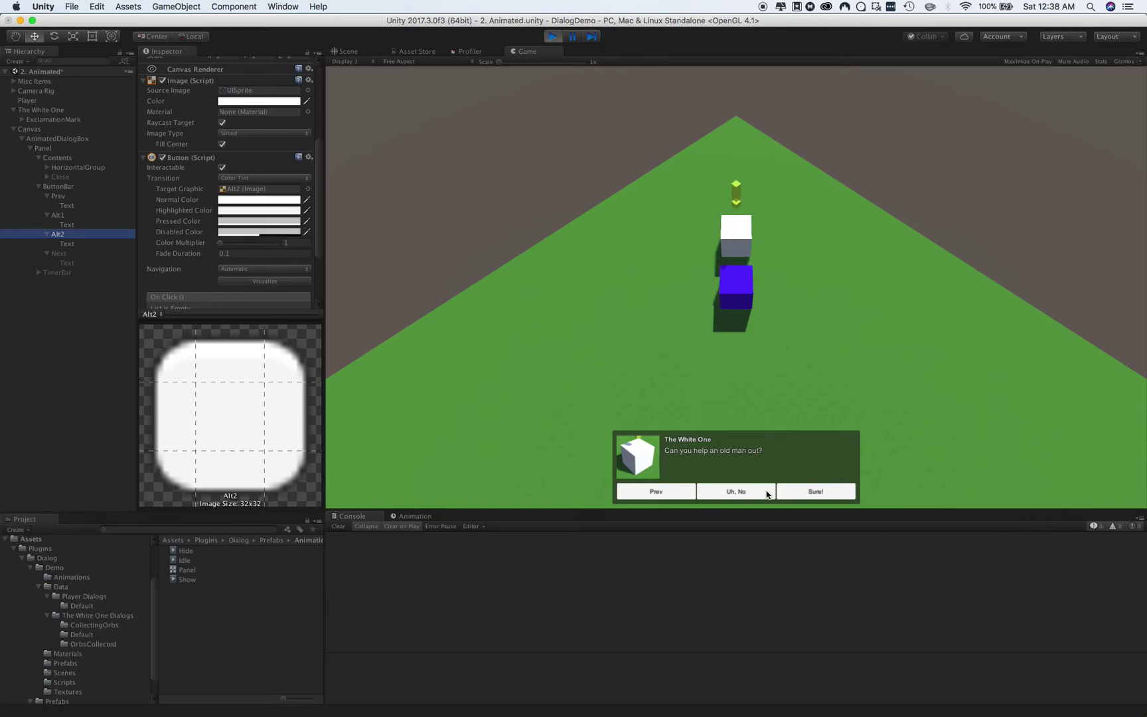